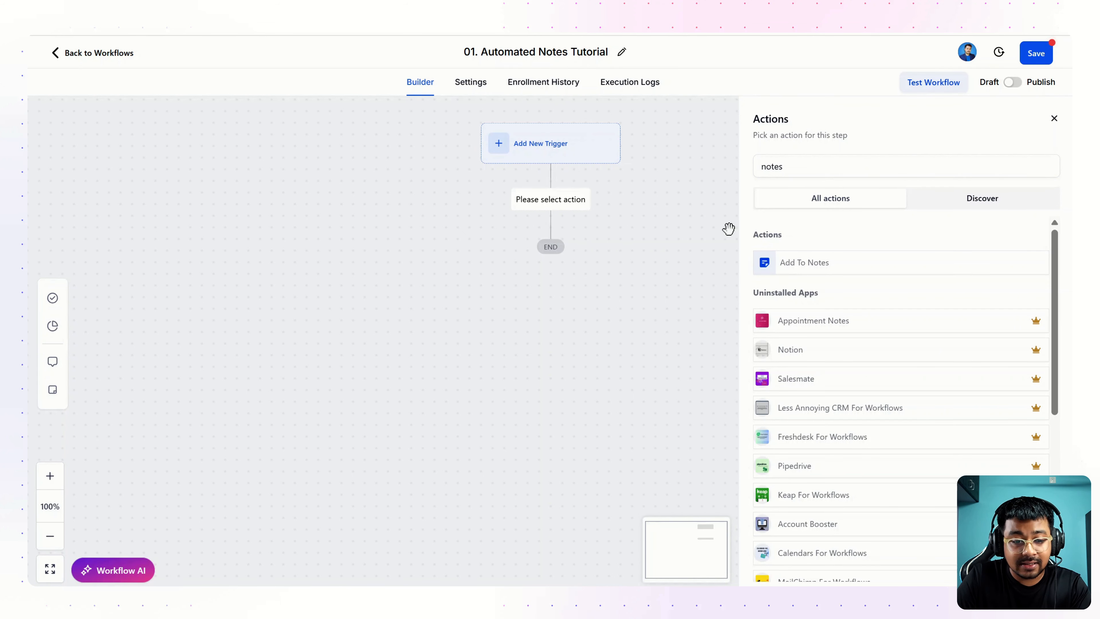
Step: Confirm the '01. Automated Notes Tutorial' workflow title with 'notes' kept in the action search
drag(793, 167, 745, 169)
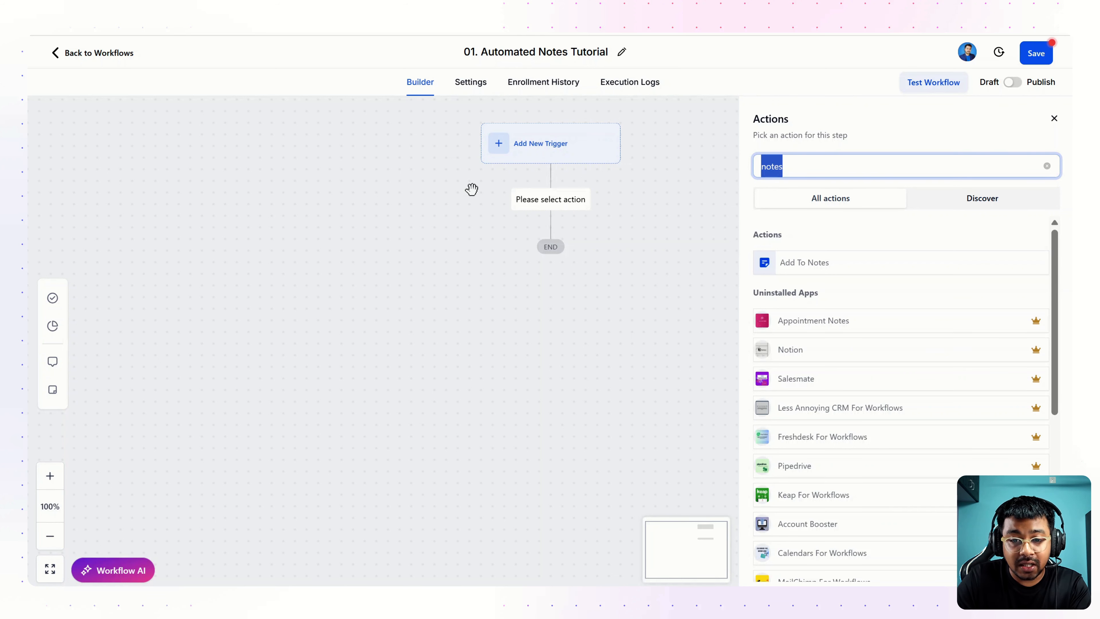
click(499, 57)
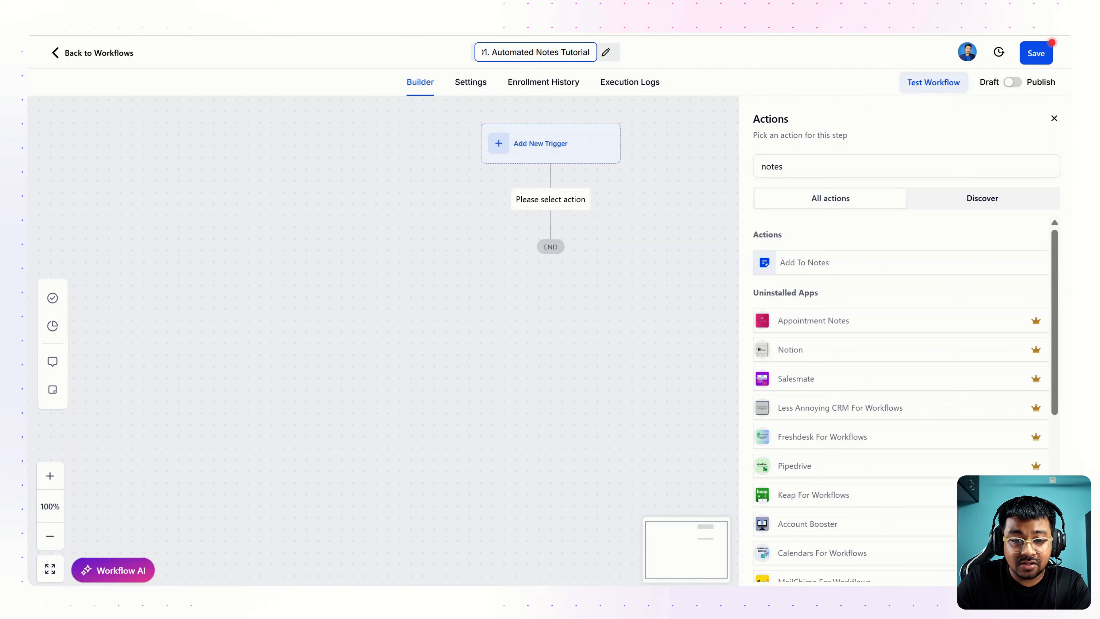
click(408, 56)
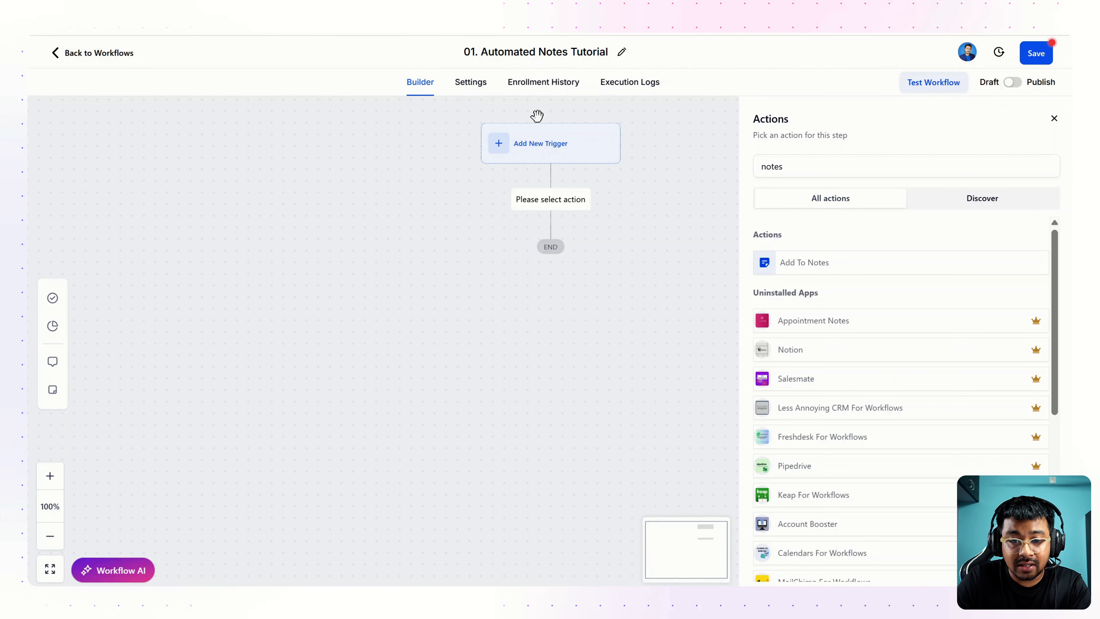
Step: Add a Form Submitted trigger to the workflow
click(545, 153)
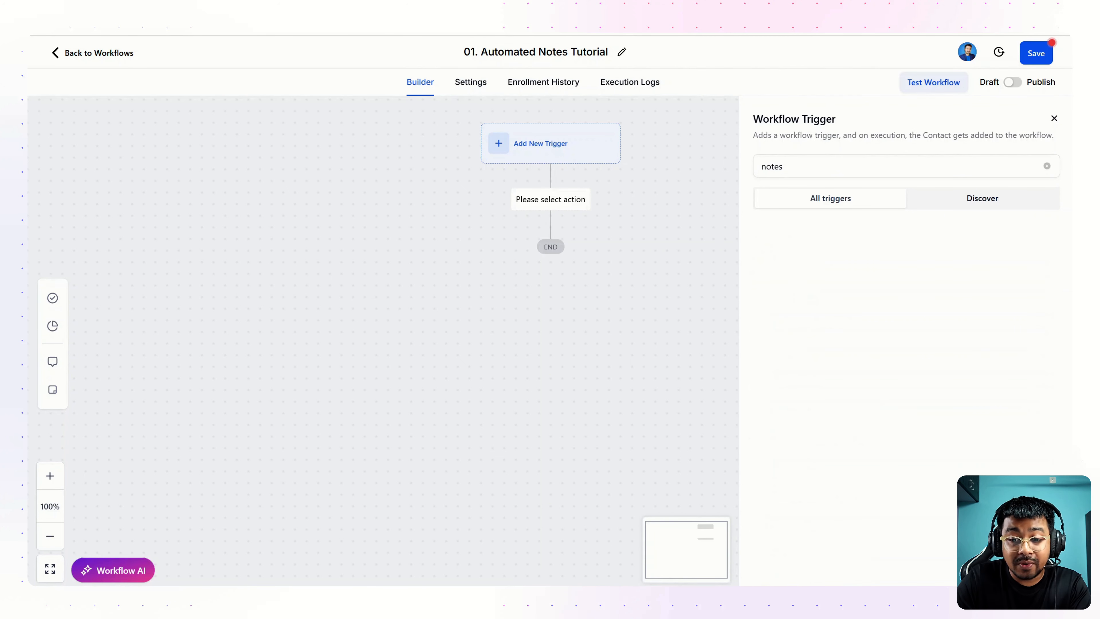
key(ctrl+a)
key(BackSpace)
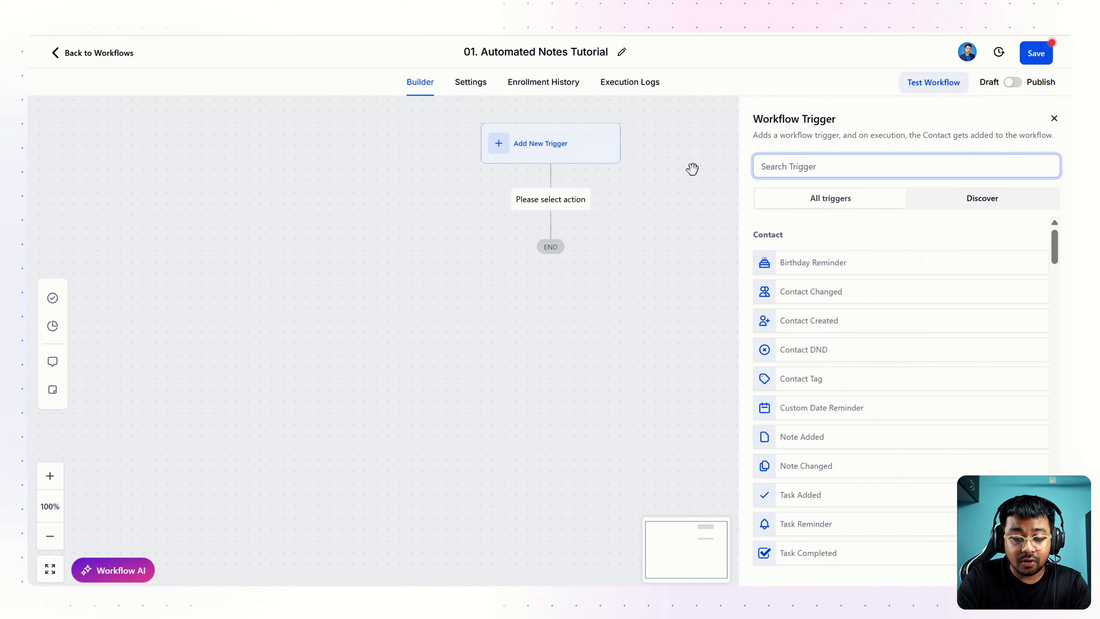
text(form)
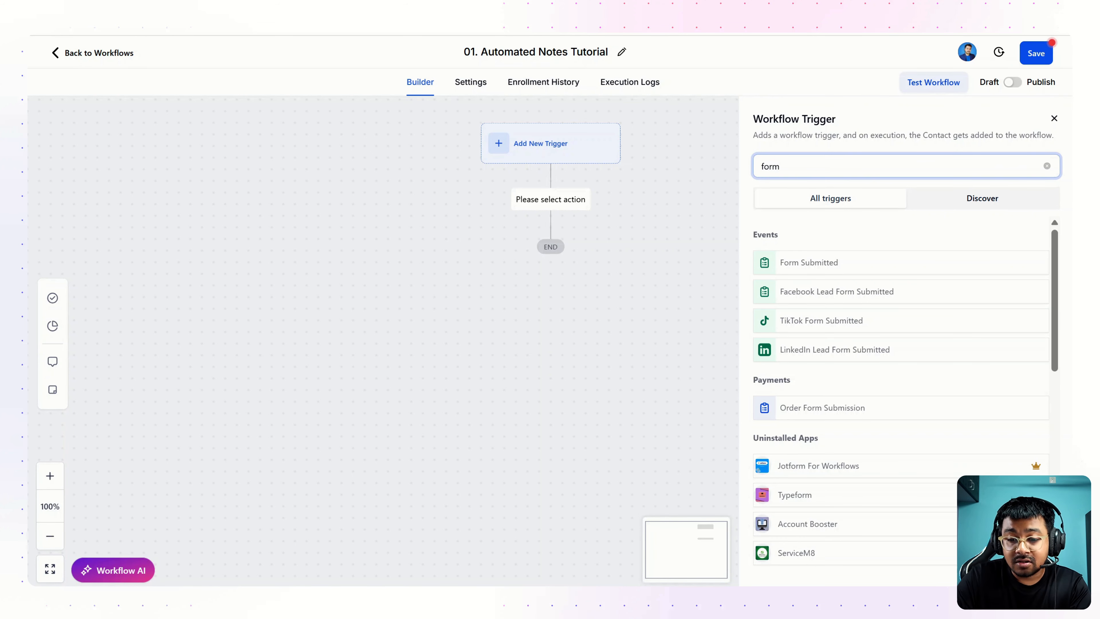
click(799, 267)
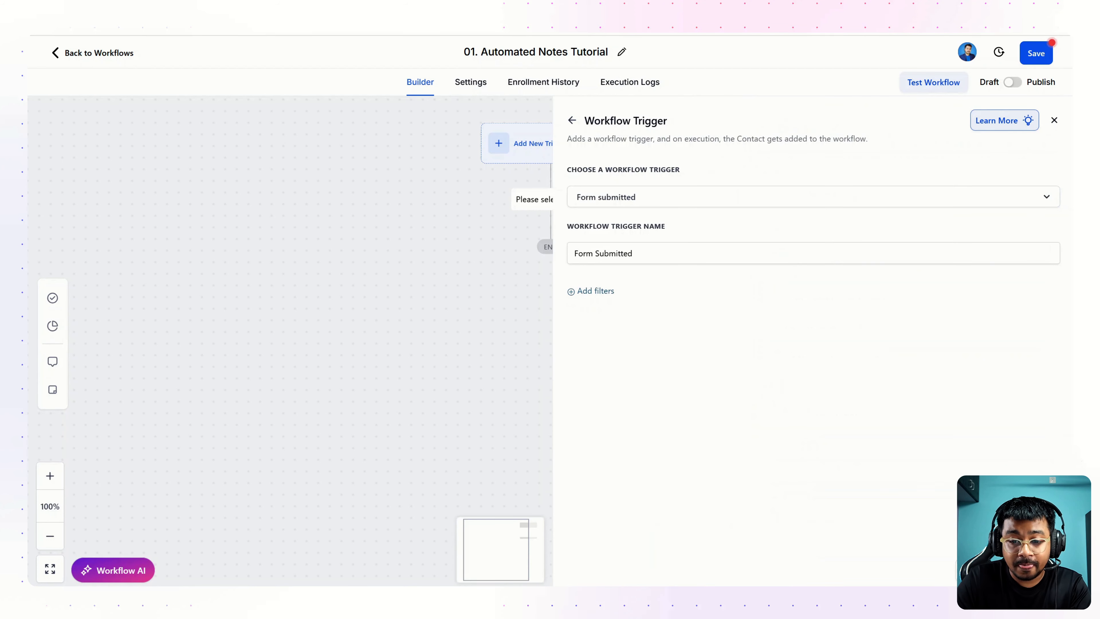
Step: Filter the trigger to Form is '01. Custom form For Youtube' and save it
click(573, 293)
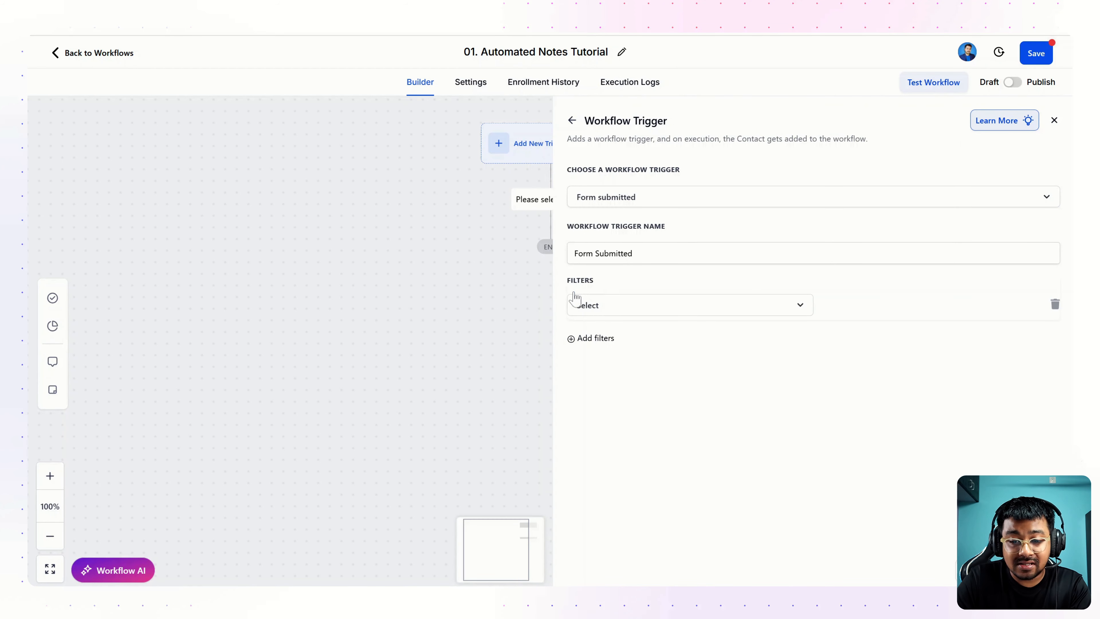
click(617, 311)
click(592, 385)
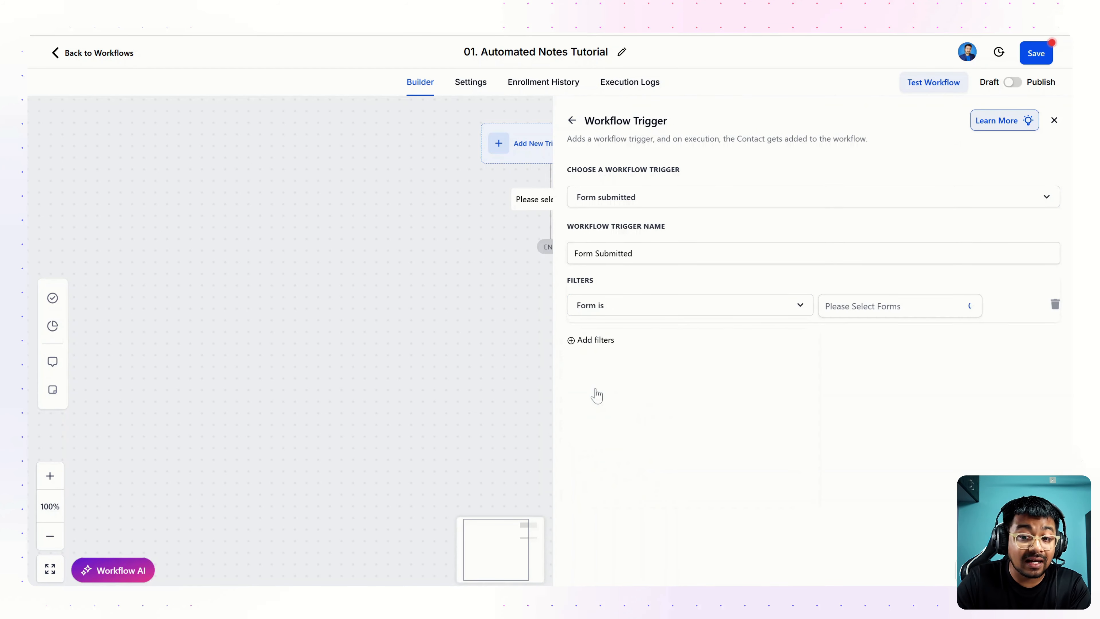
click(850, 312)
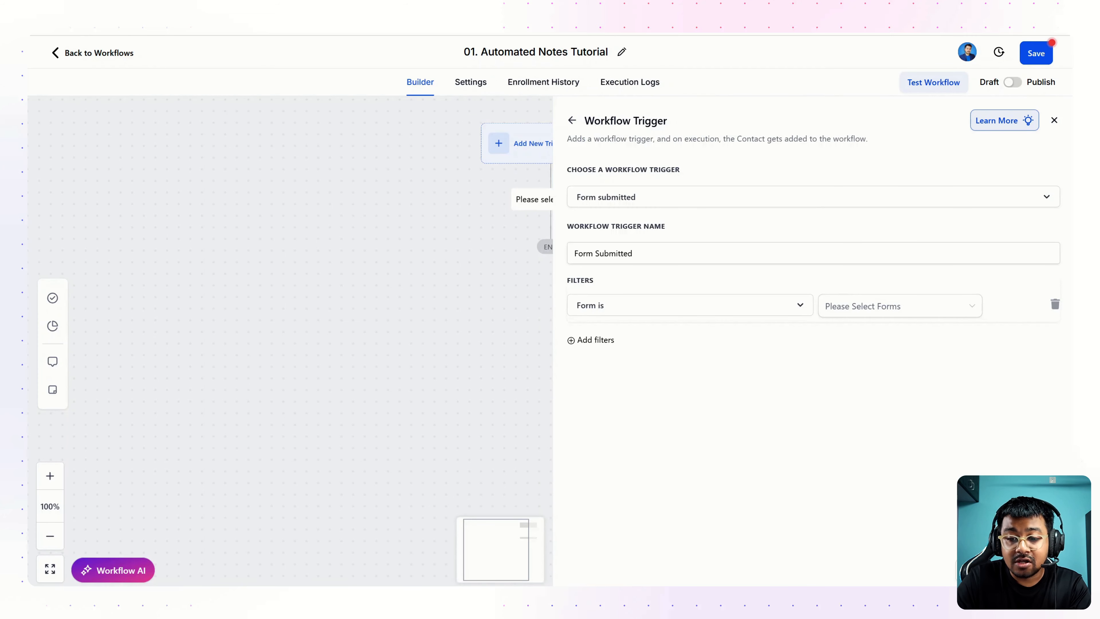
click(840, 311)
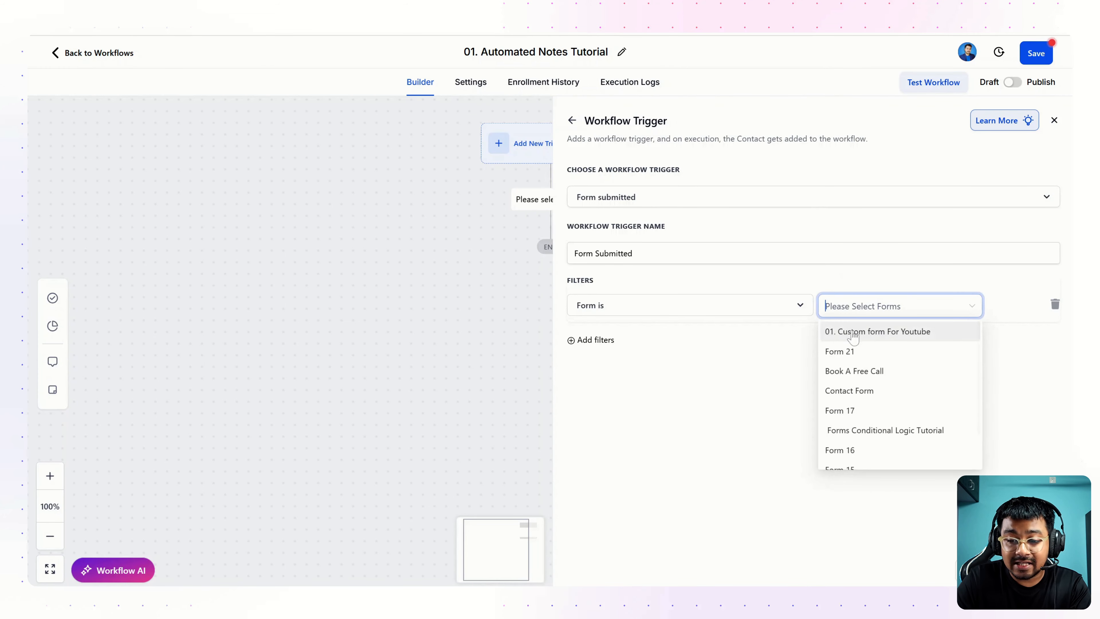
click(852, 333)
click(751, 393)
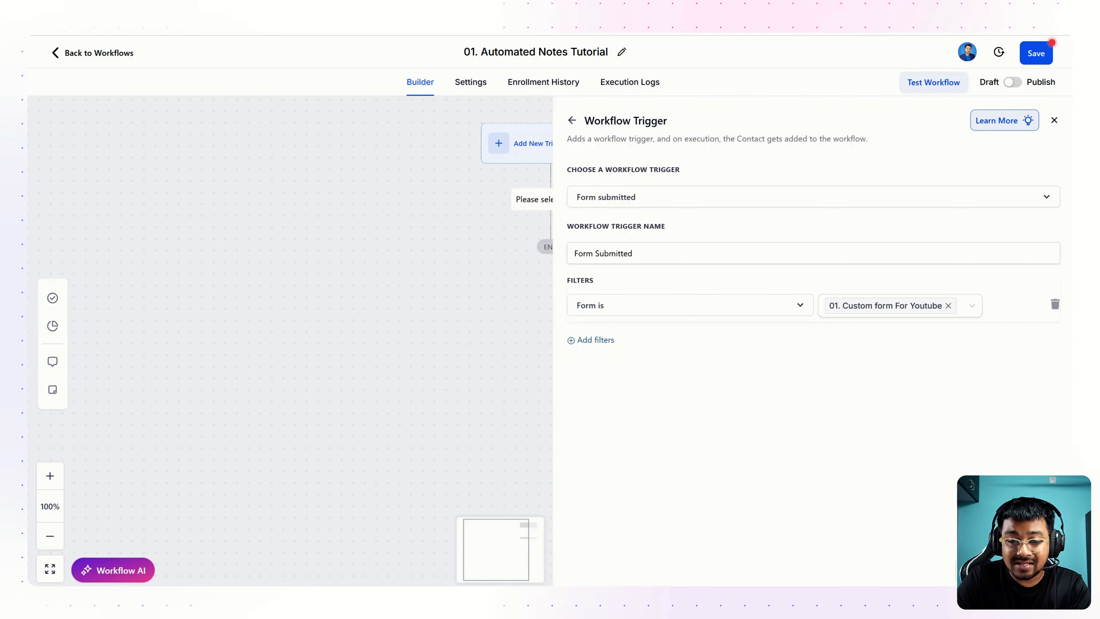
click(1030, 571)
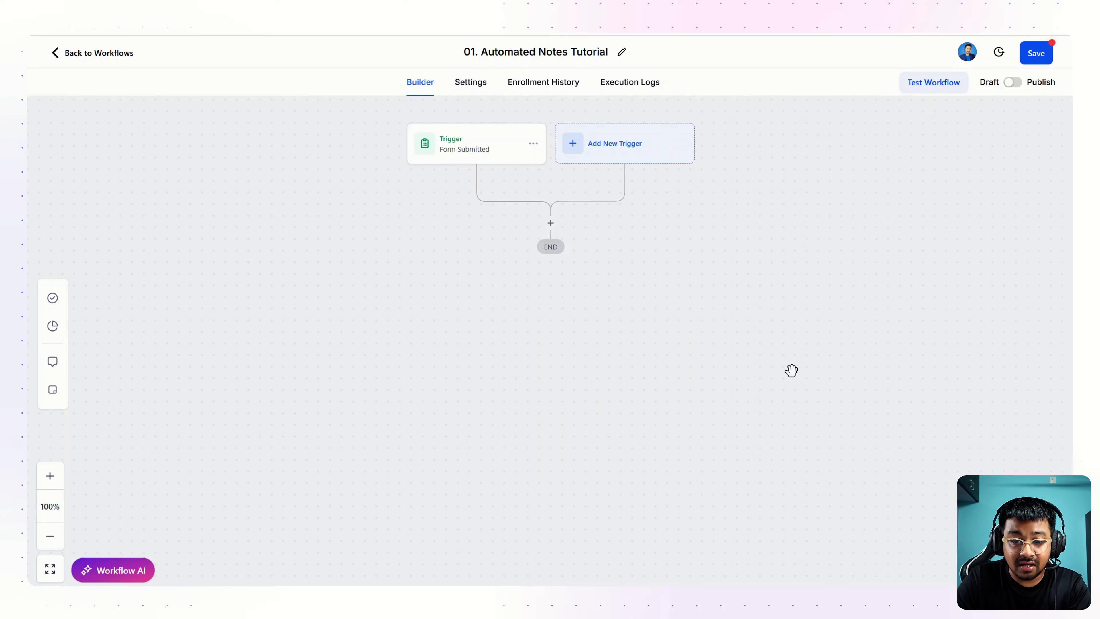
Step: Add an Add To Notes action below the Form Submitted trigger
click(551, 224)
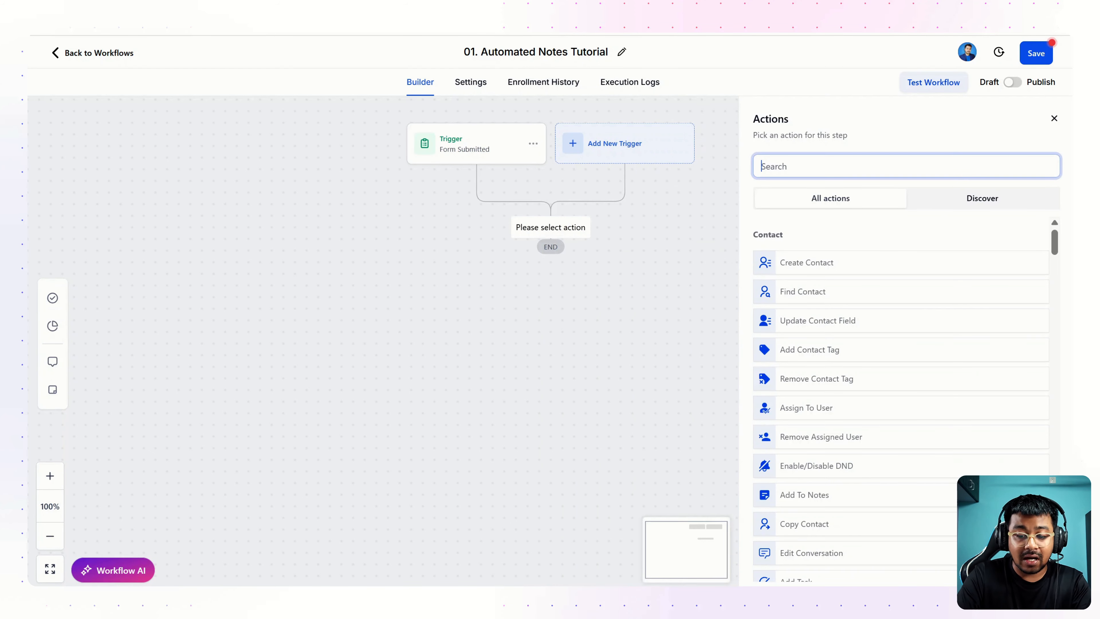
text(note)
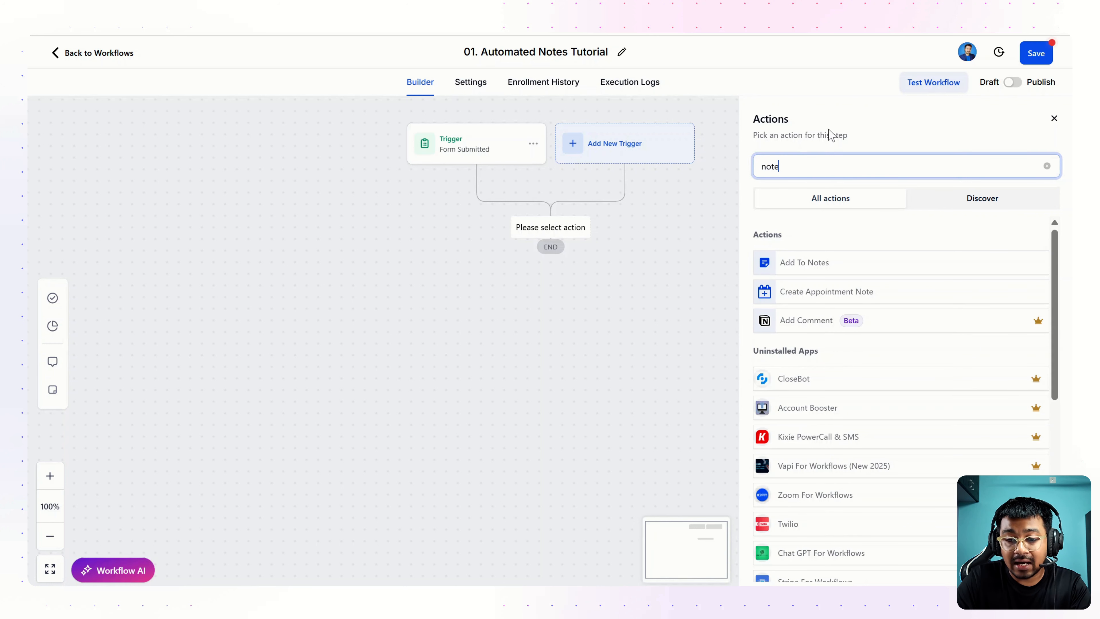
click(799, 242)
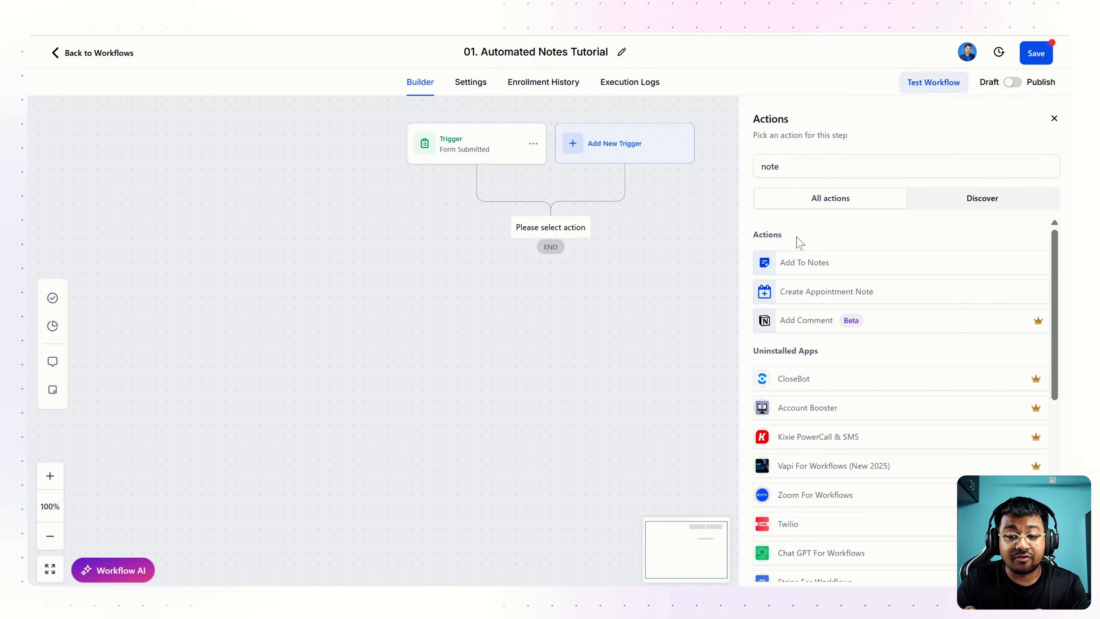
click(800, 265)
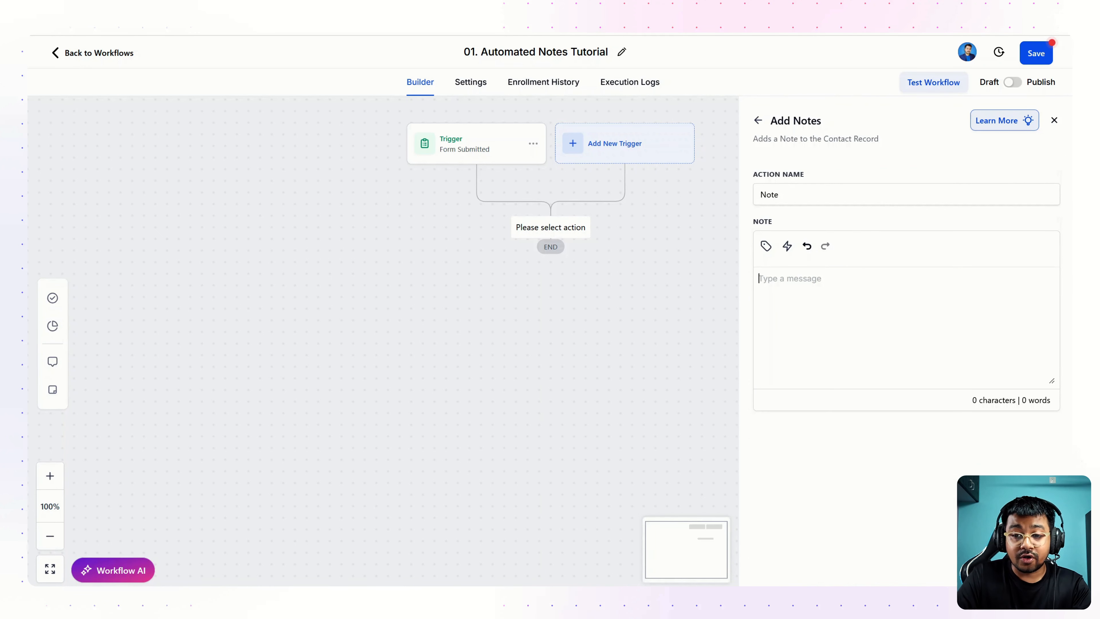
Step: Write 'Notes For Youtube tutorial:' in the note, followed by a '01: Full Name:' line
text(Note)
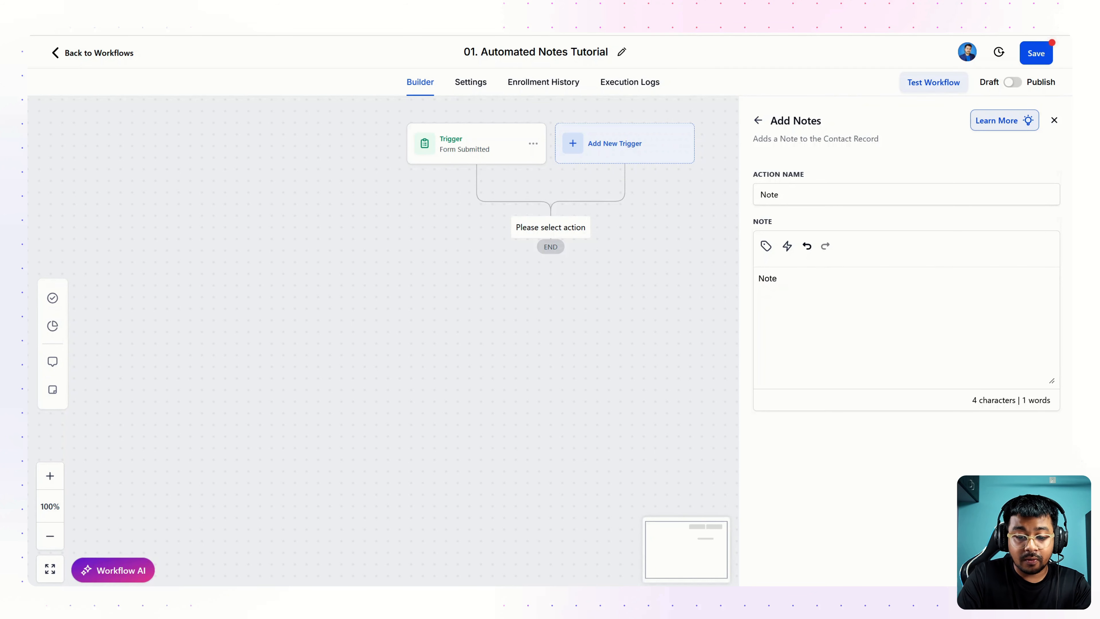
text(s For youtube tu)
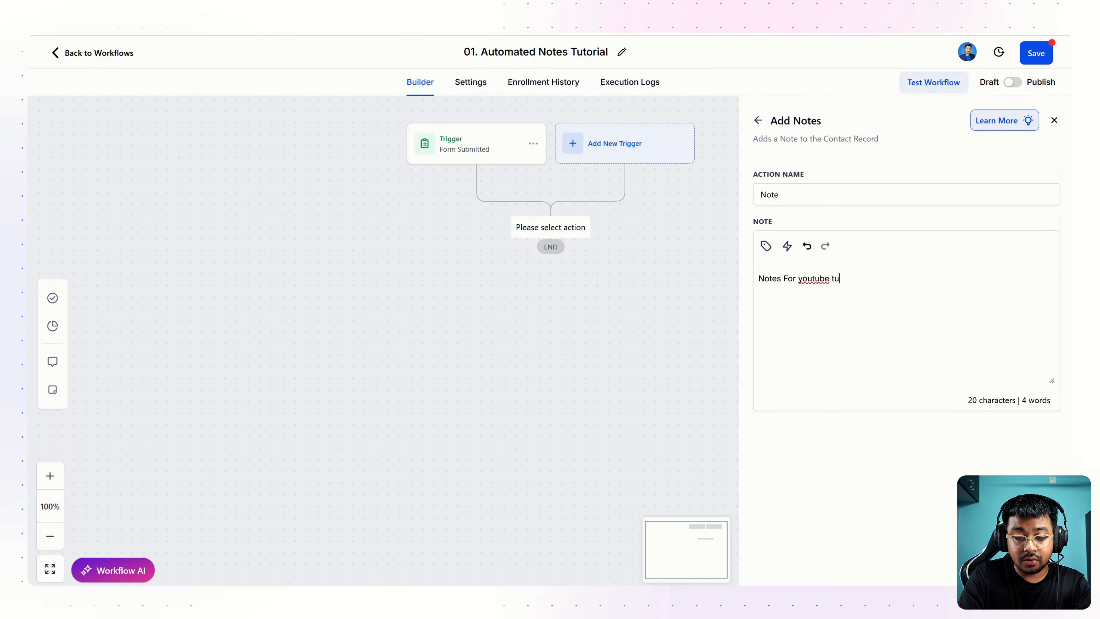
text(torial)
double_click(837, 278)
text(tutorial)
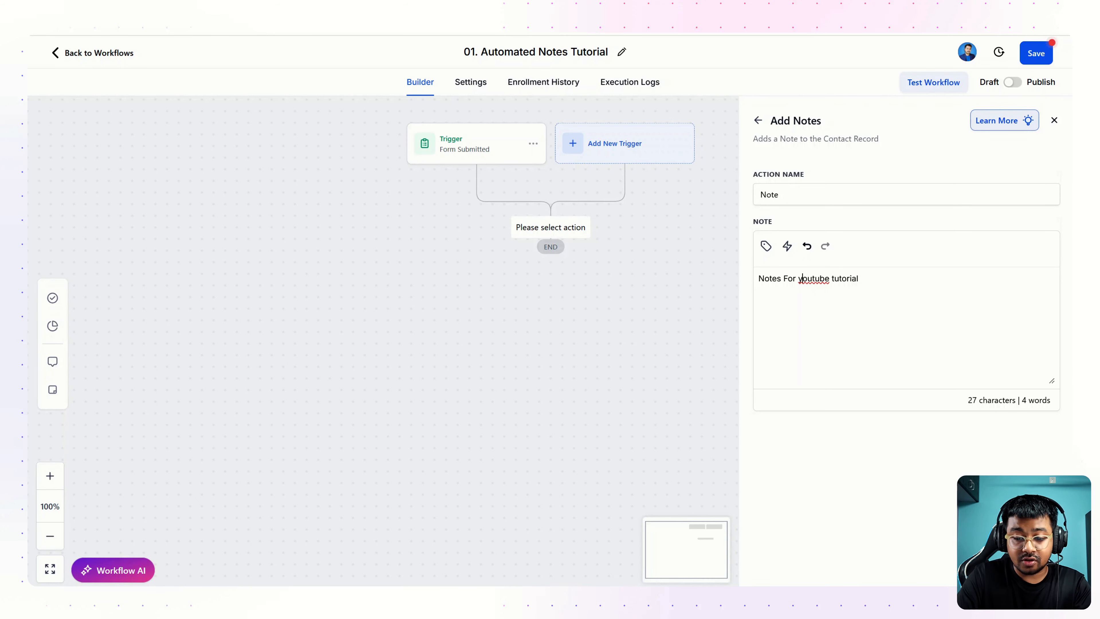
key(BackSpace)
text(Y)
click(861, 279)
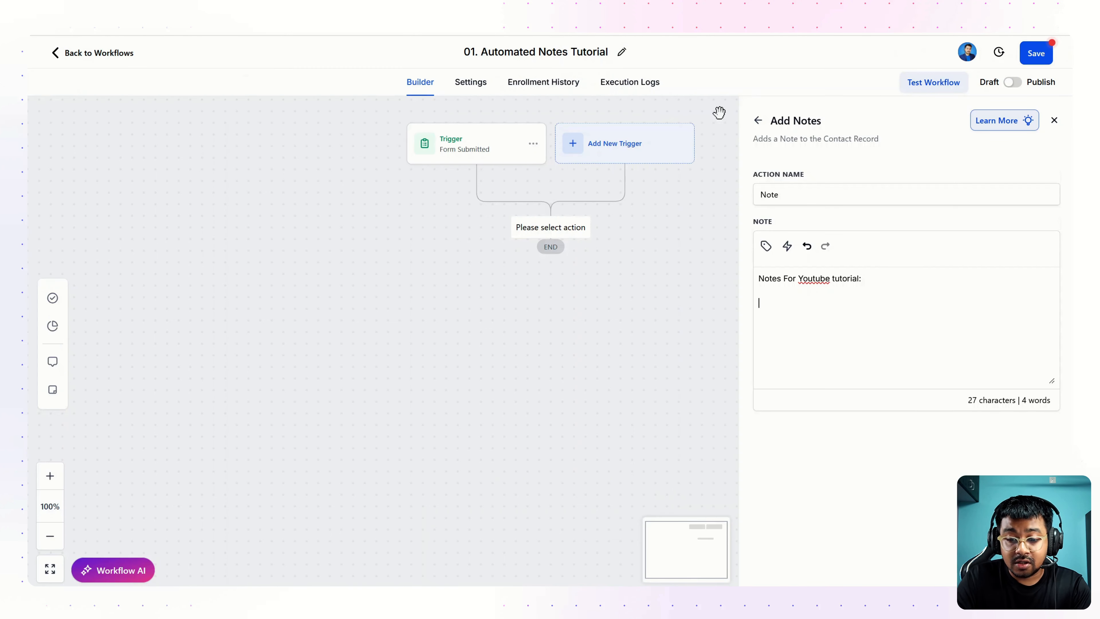
text(01)
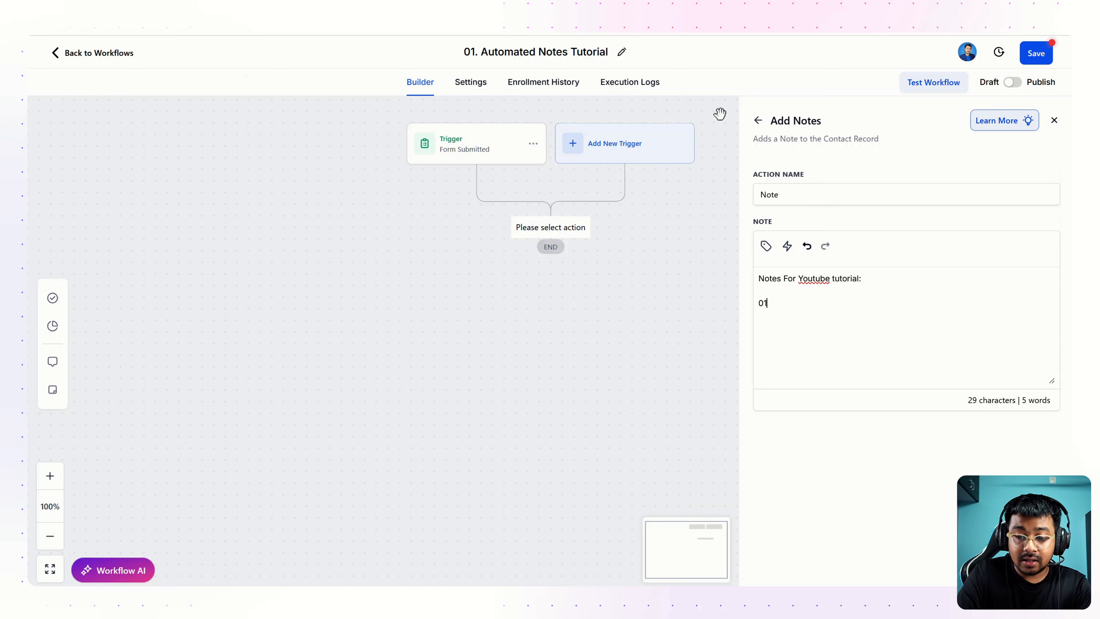
text(: Full)
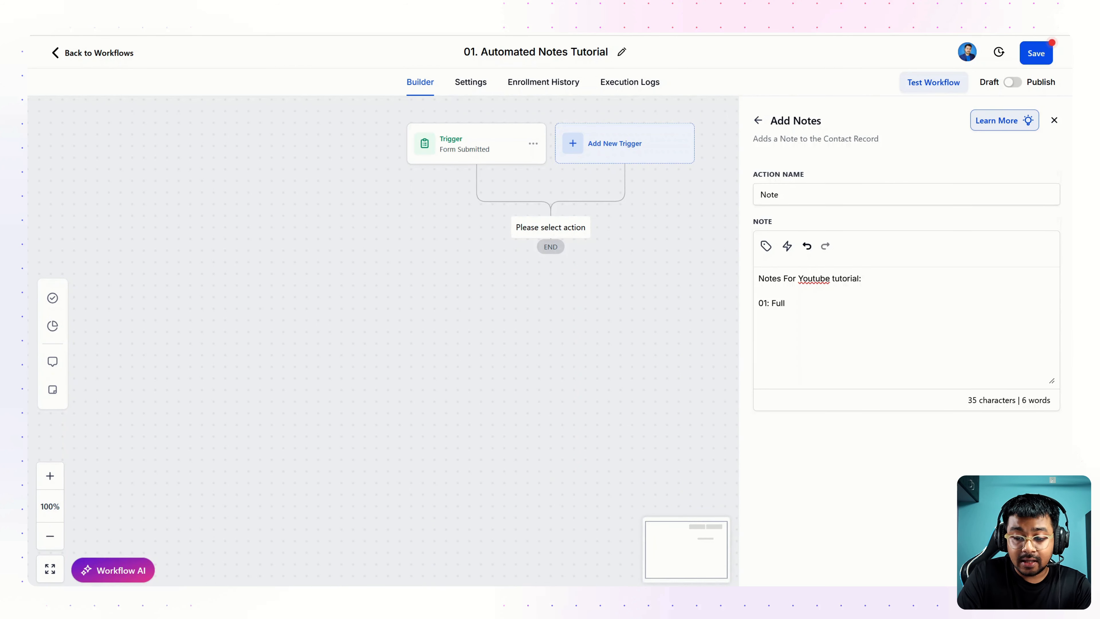
text( Name:)
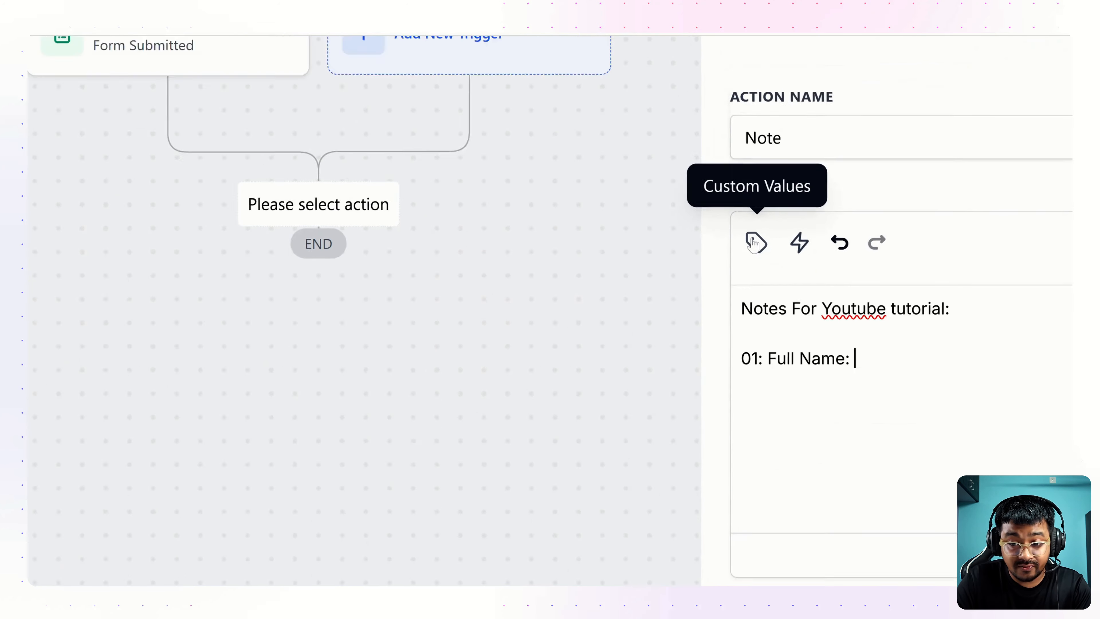
Step: Insert the Contact Full Name placeholder {{contact.name}} after '01: Full Name:'
click(754, 244)
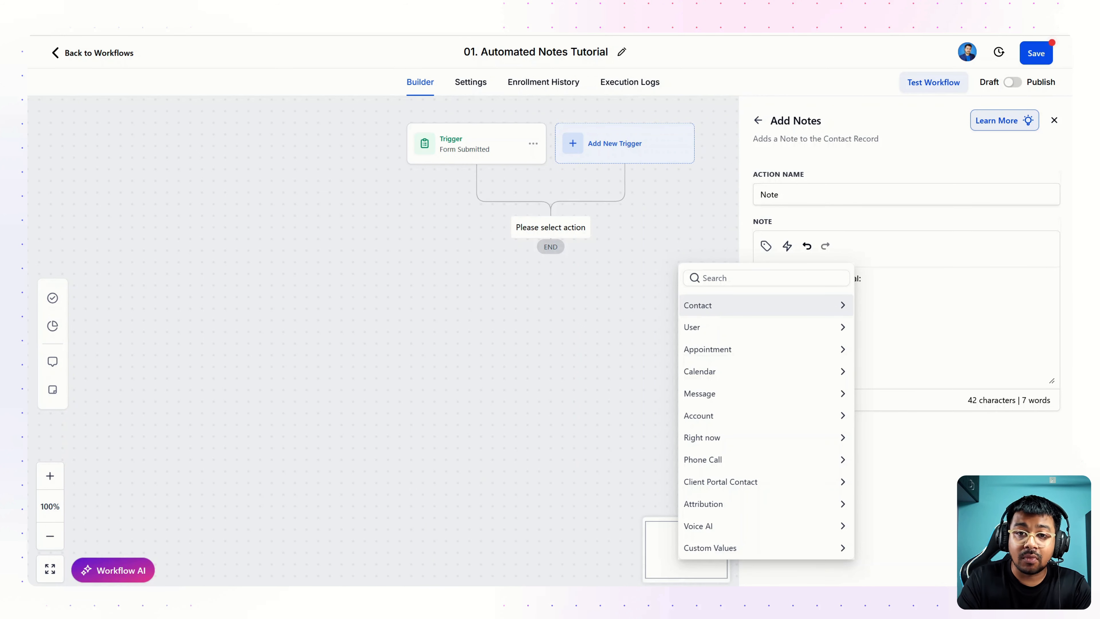
click(710, 305)
click(715, 324)
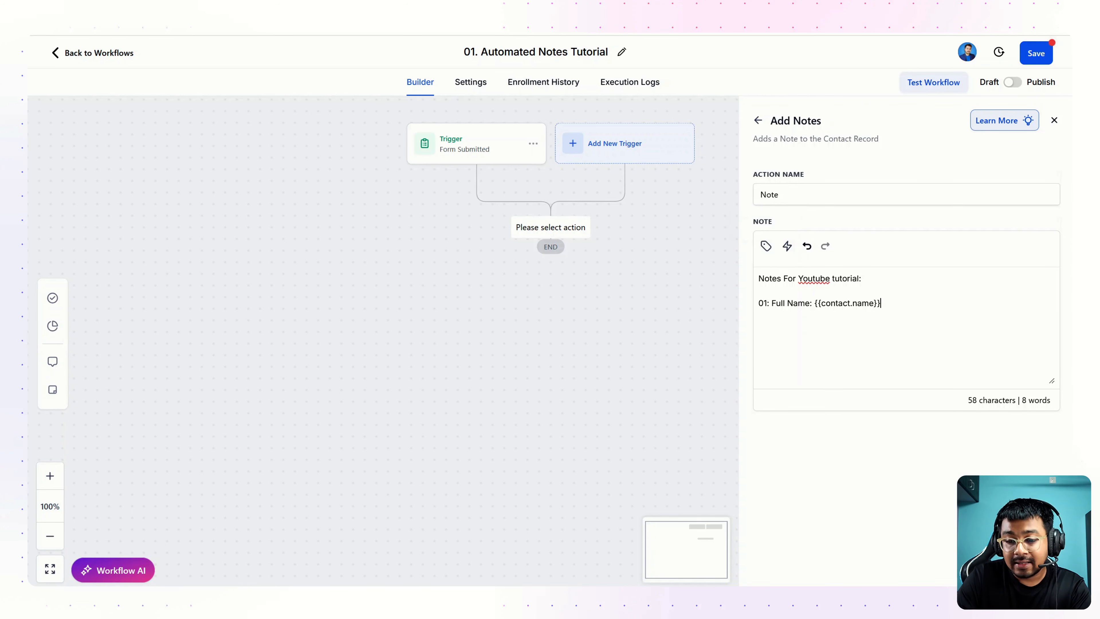
Step: Add a plain '02. Phone: {{contact.phone}}' line to the note and begin '03: E'
text(02.)
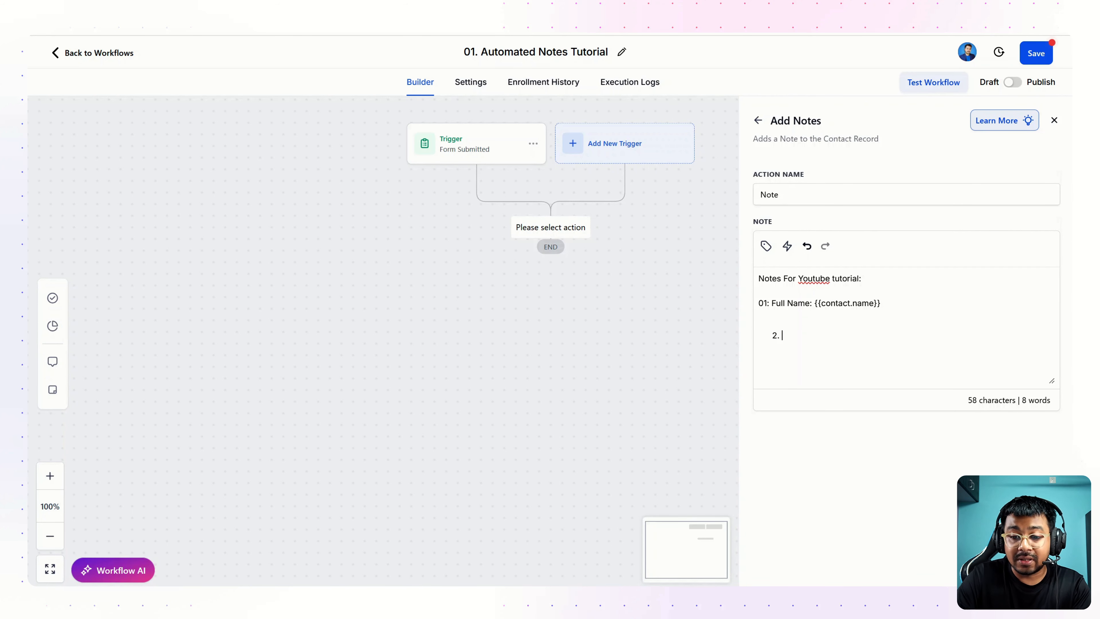
key(BackSpace)
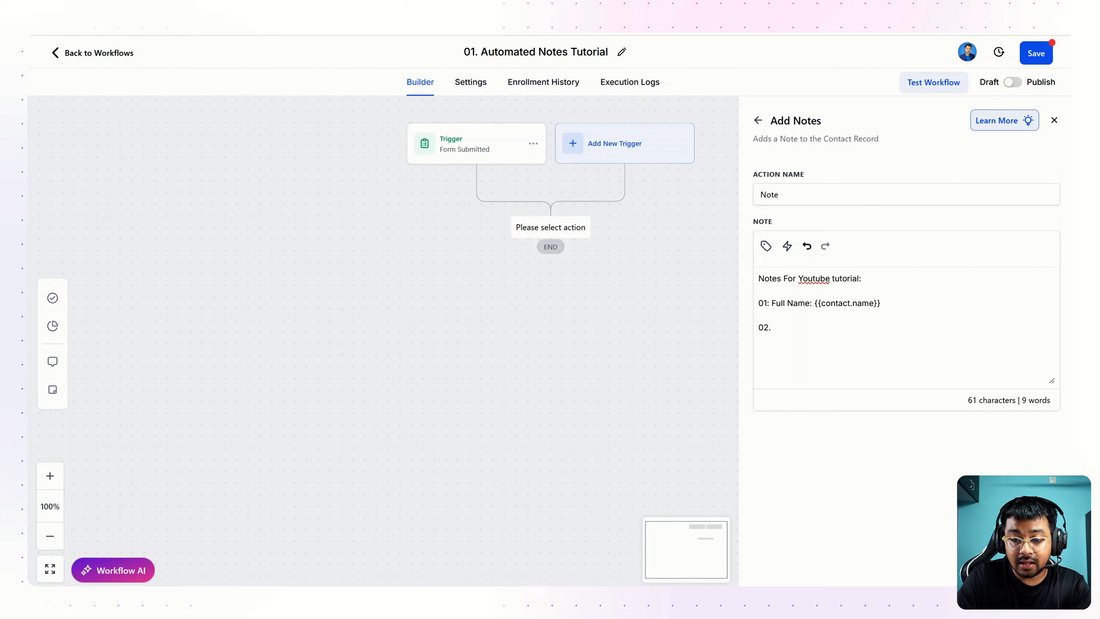
key(BackSpace)
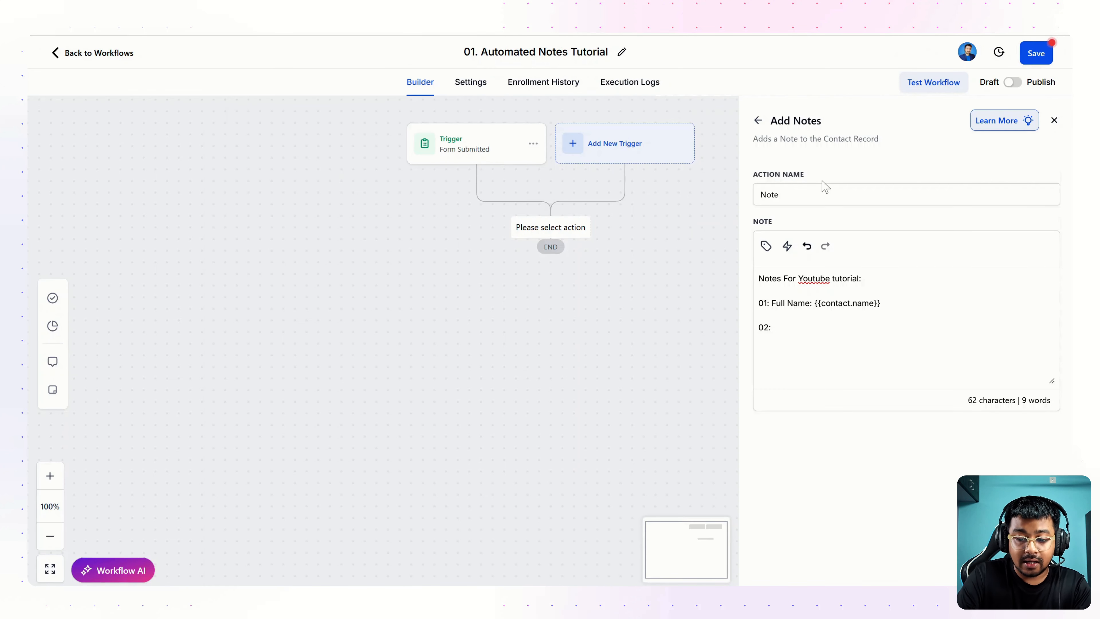
text(Ph)
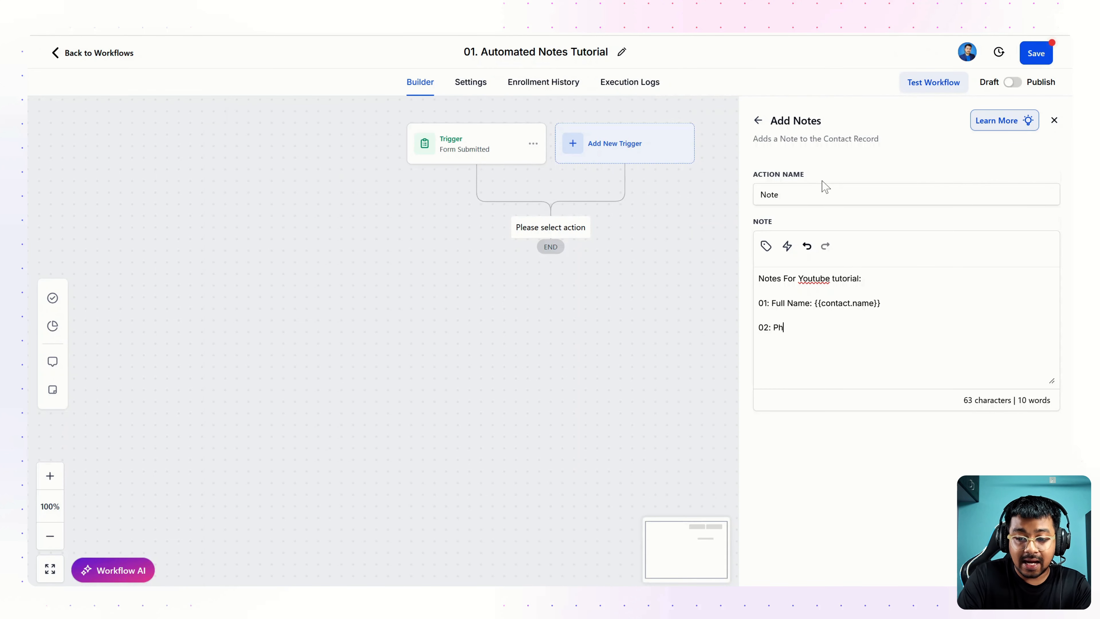
text(one:)
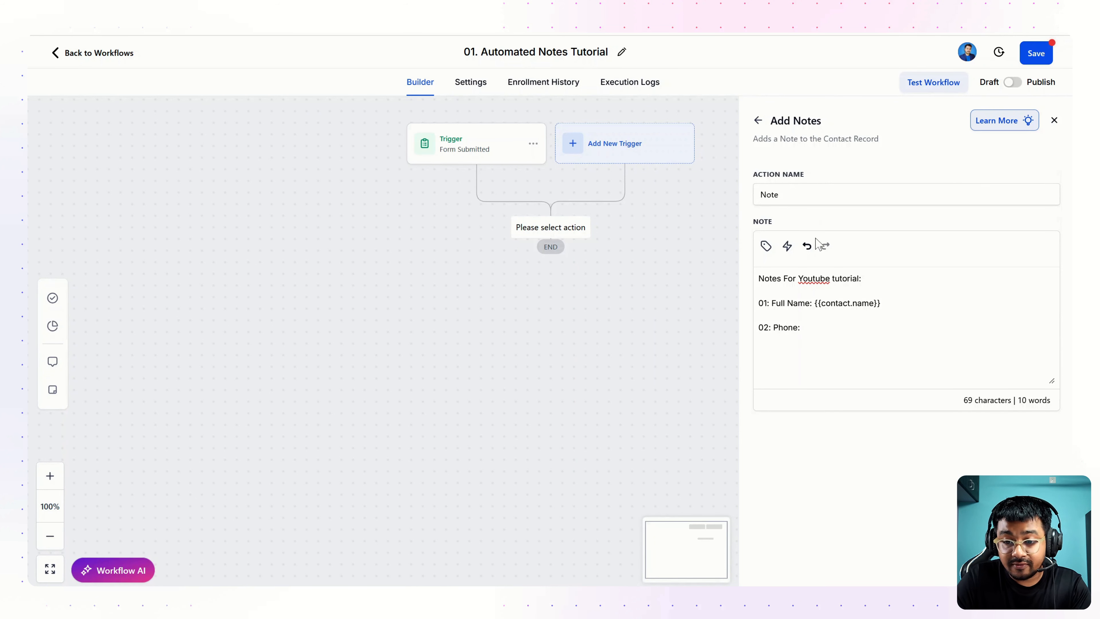
click(765, 246)
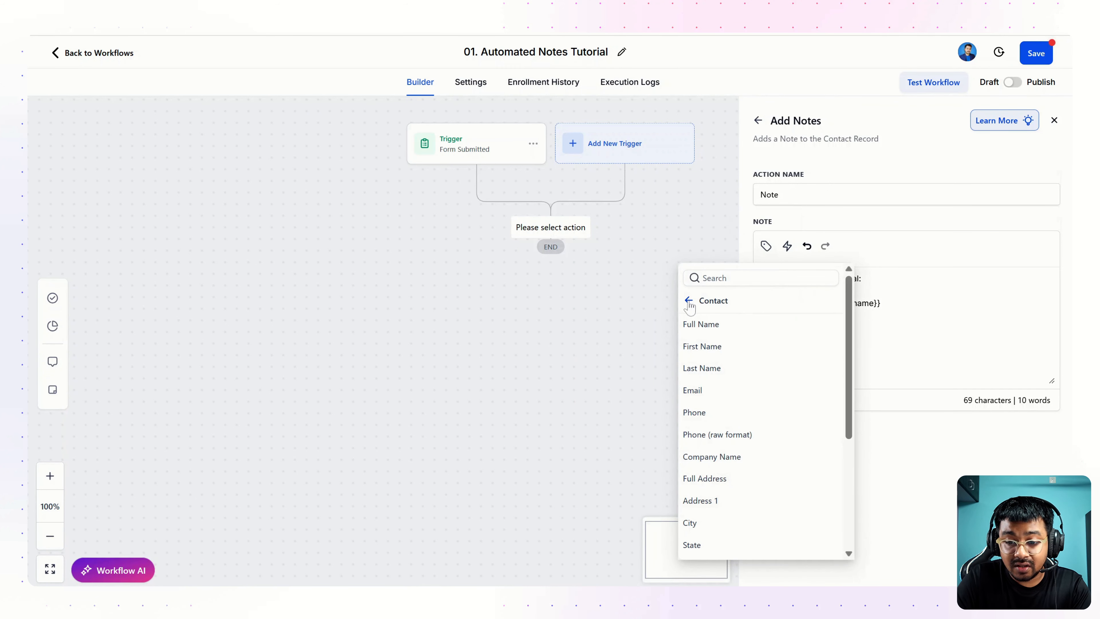
click(724, 308)
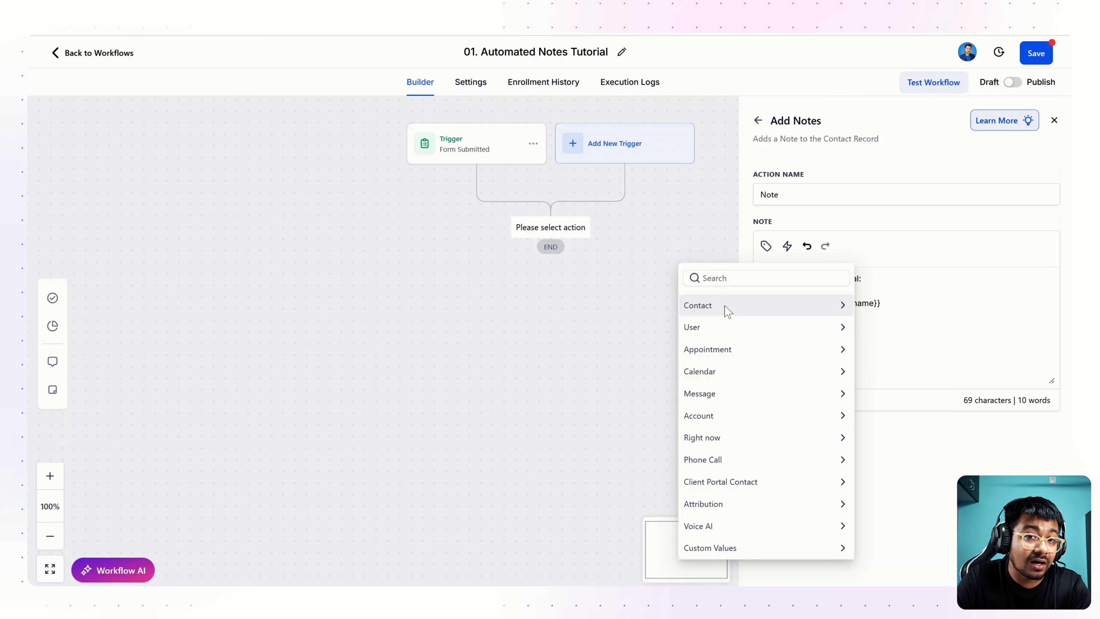
click(728, 310)
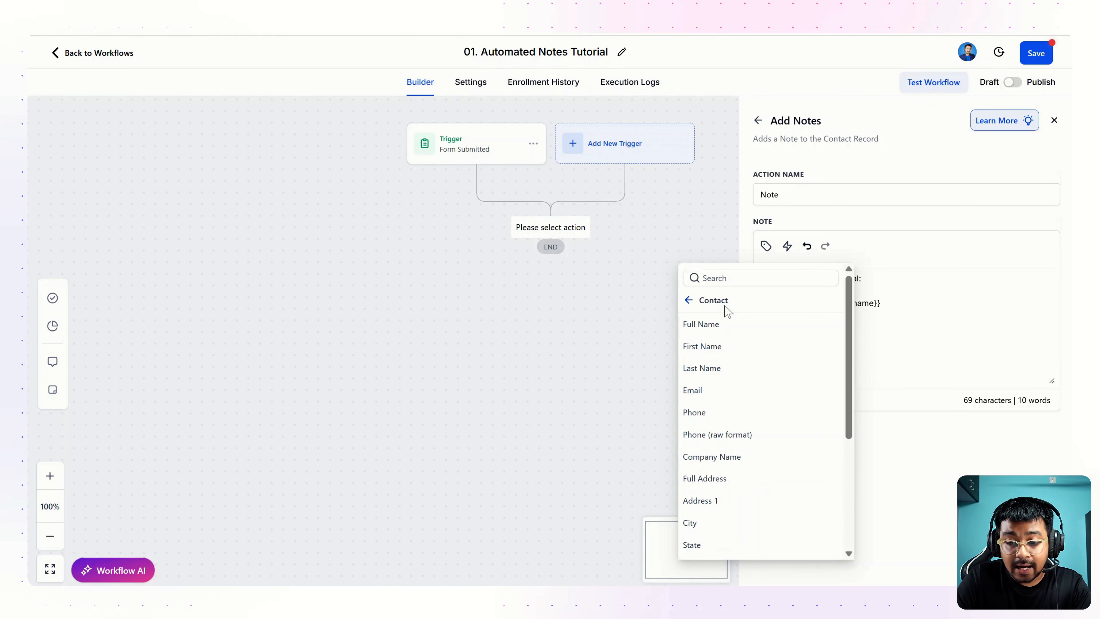
click(698, 413)
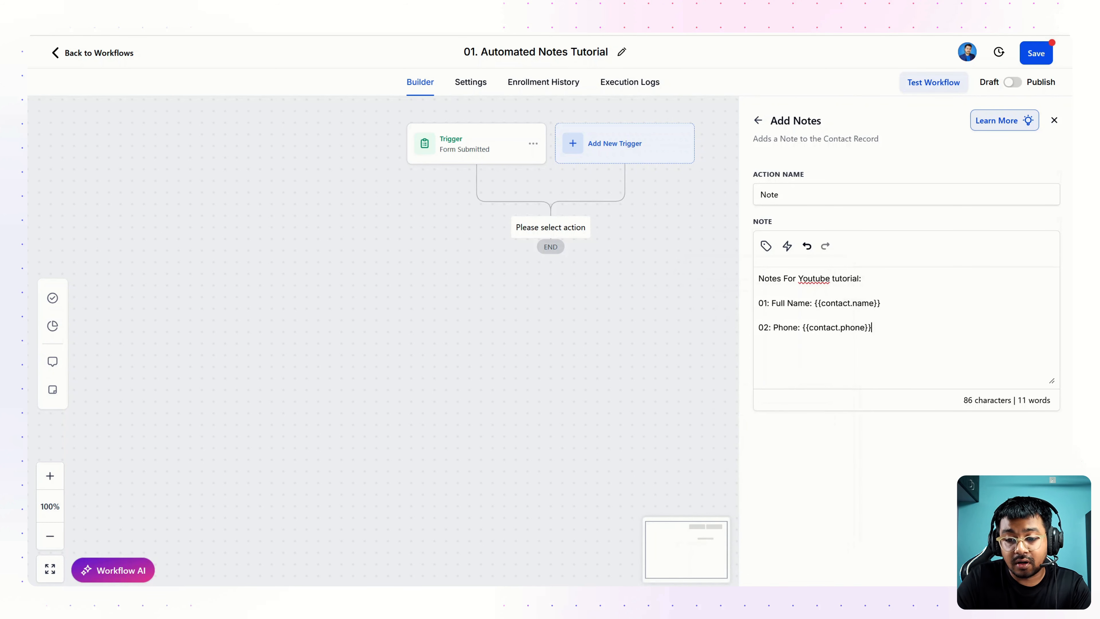
text(03: Email:)
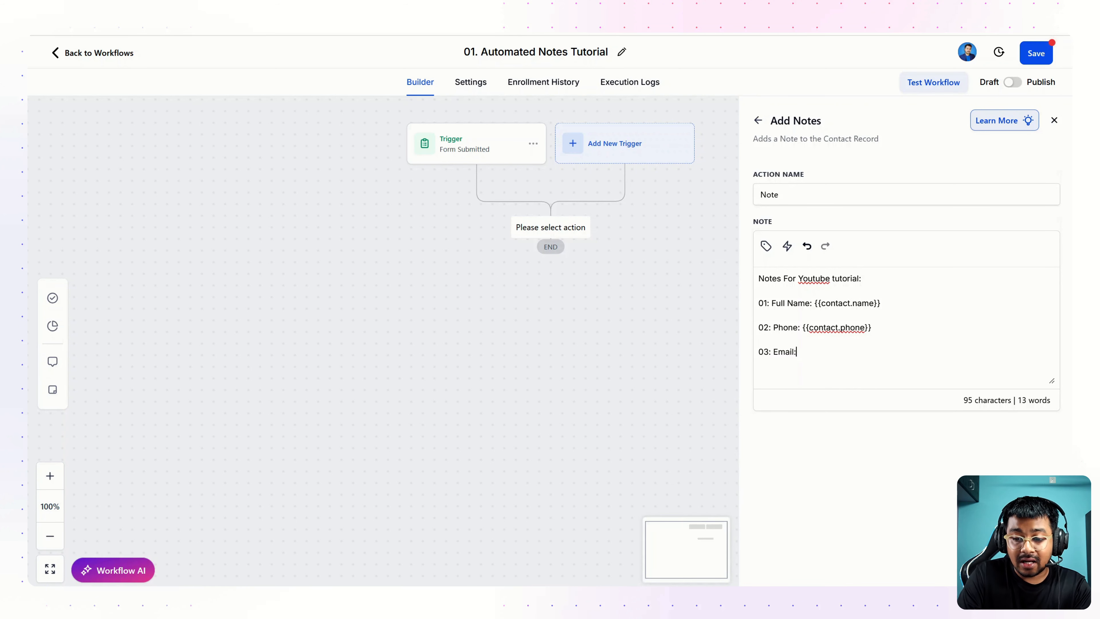
Step: Insert {{contact.email}} on the Email line and type '04: Roofing Services:'
click(766, 246)
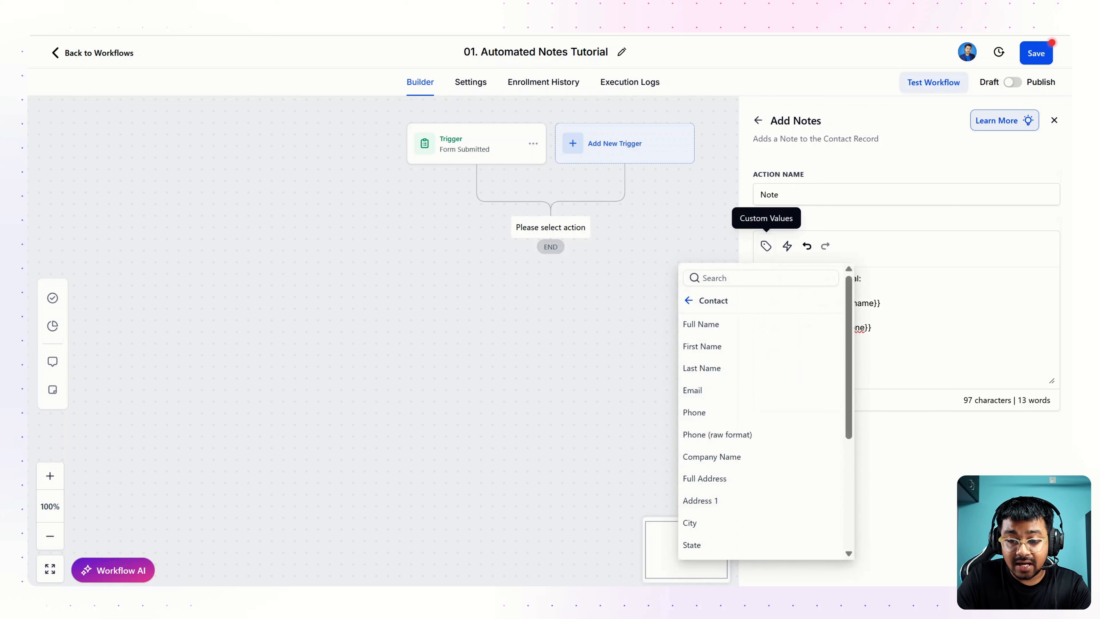
click(702, 391)
text(04:)
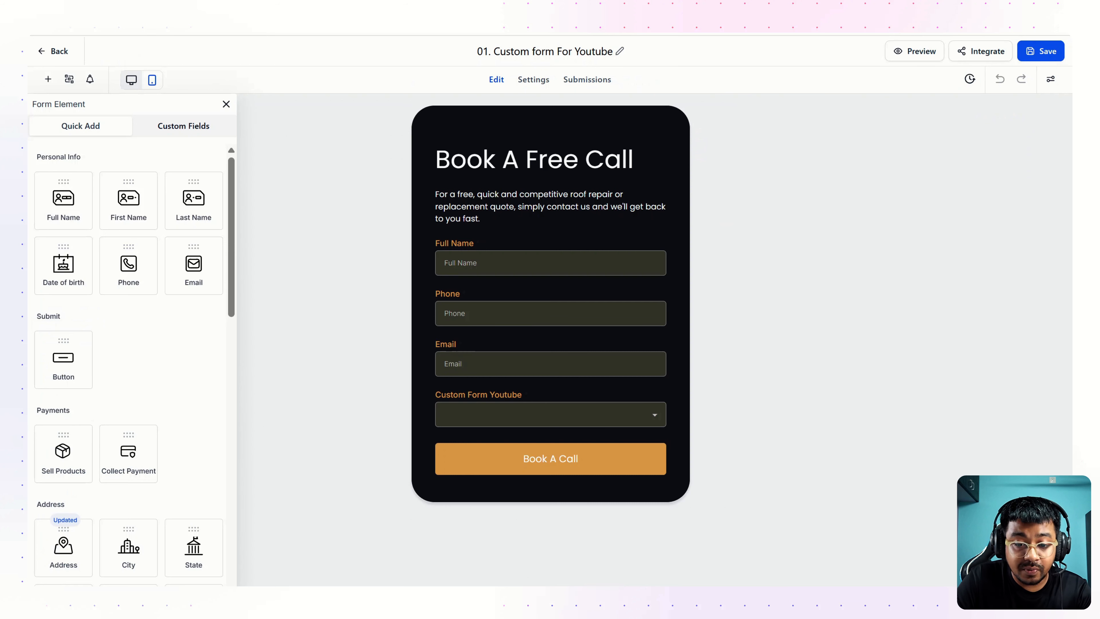
drag(428, 398, 524, 391)
click(530, 391)
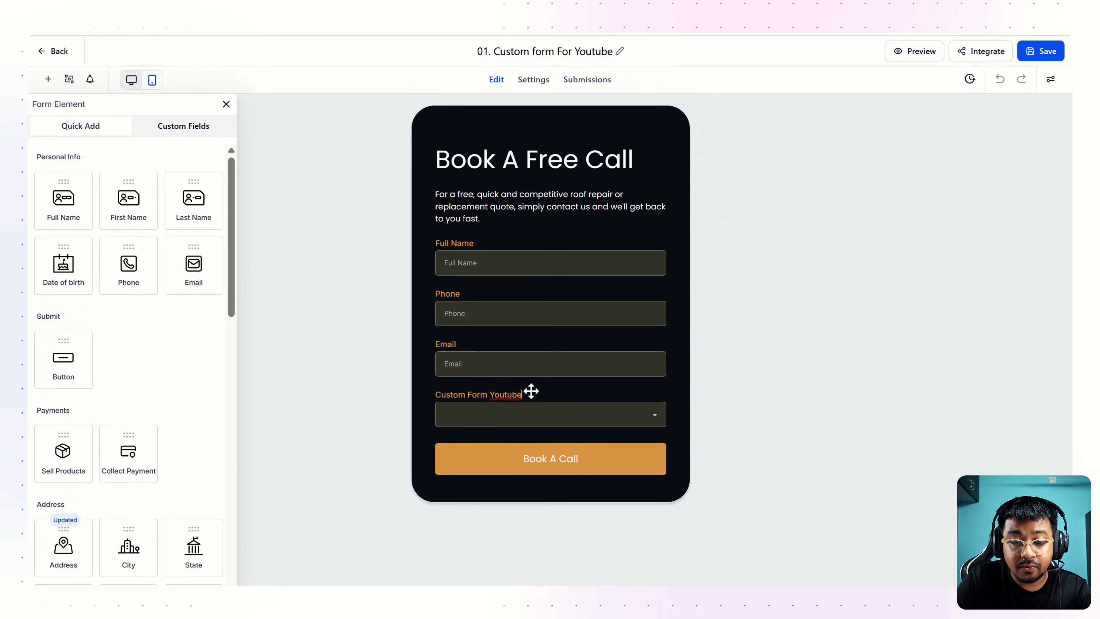
click(545, 422)
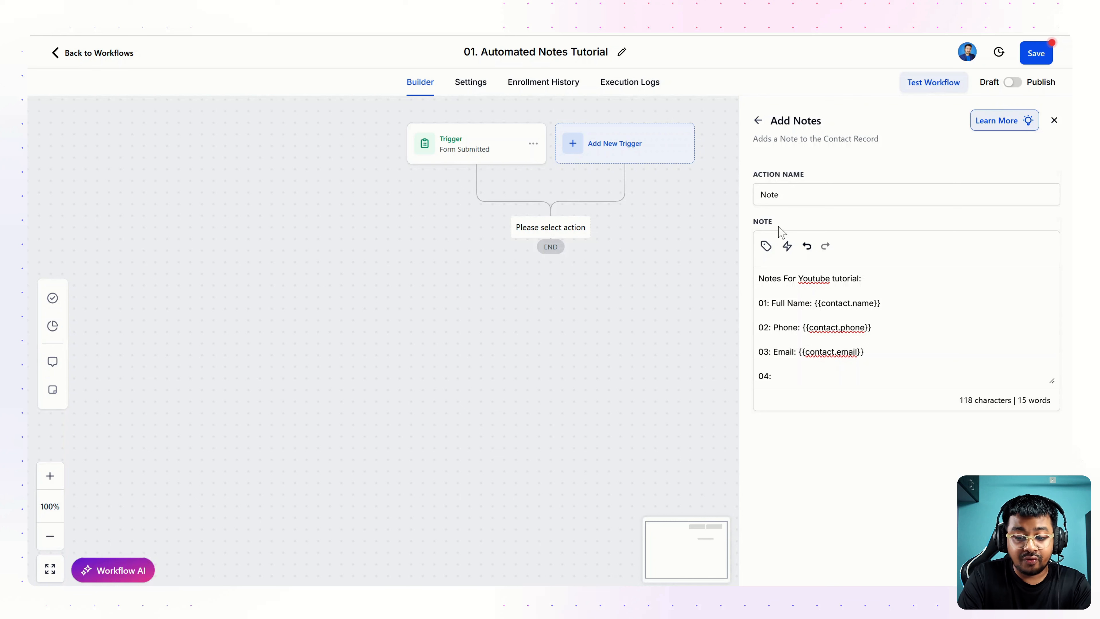
text(Roofing Services:)
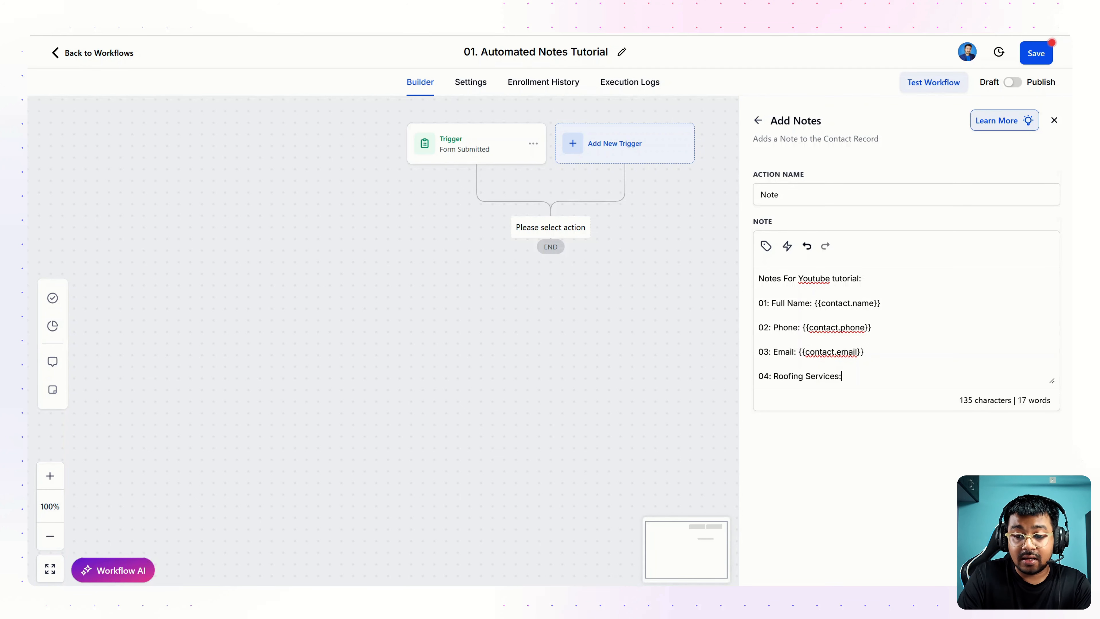
Step: Insert the Custom Form Youtube custom field on line 04 and save the Note action
click(765, 245)
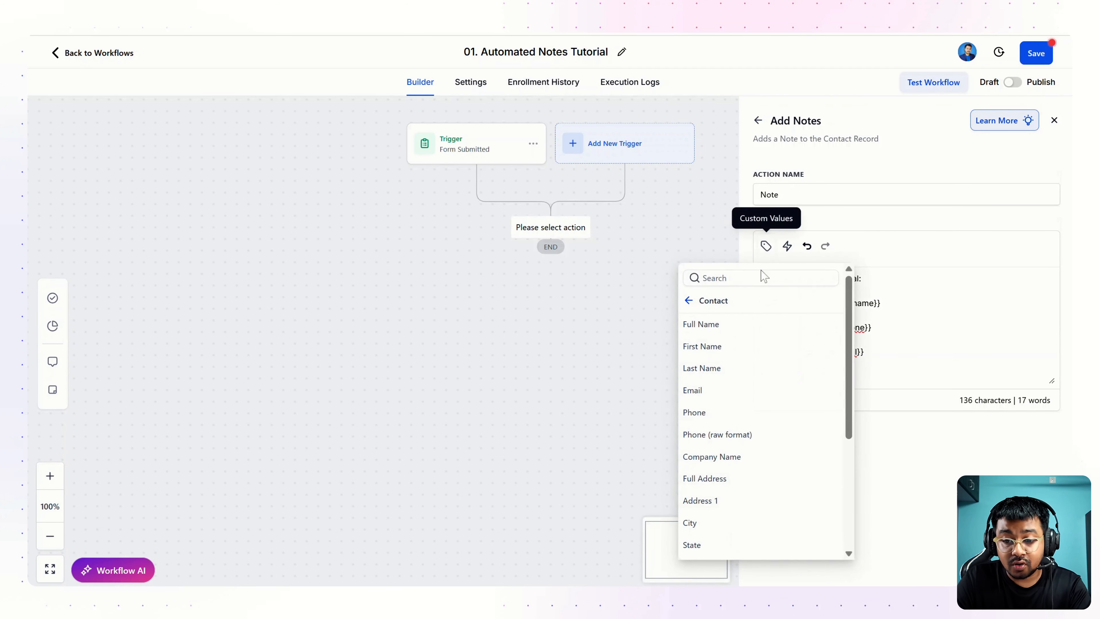
click(689, 301)
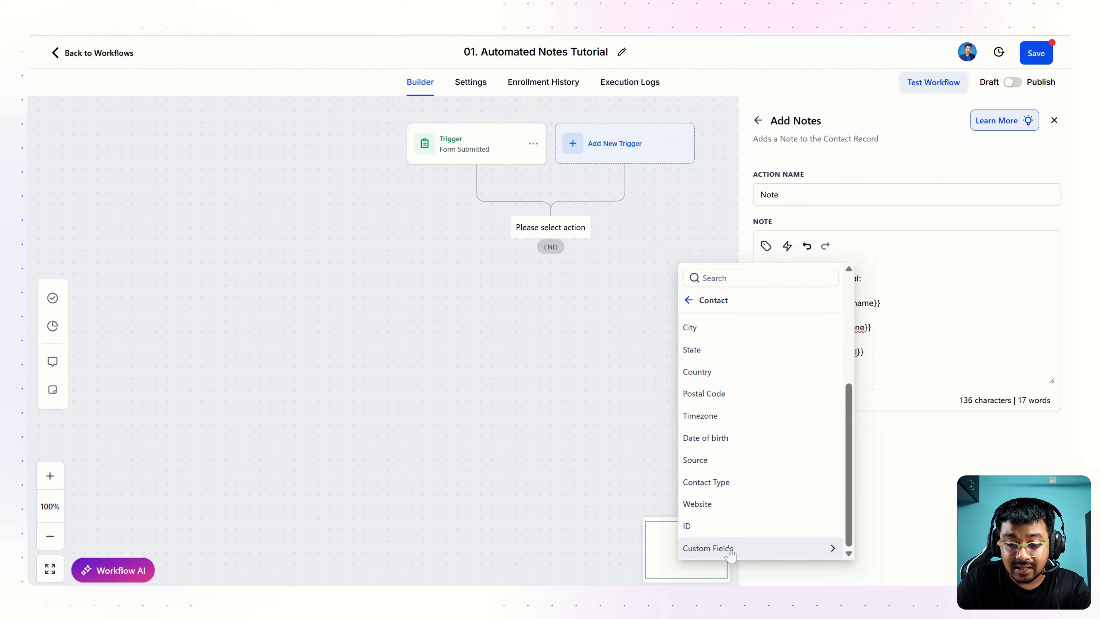
click(714, 547)
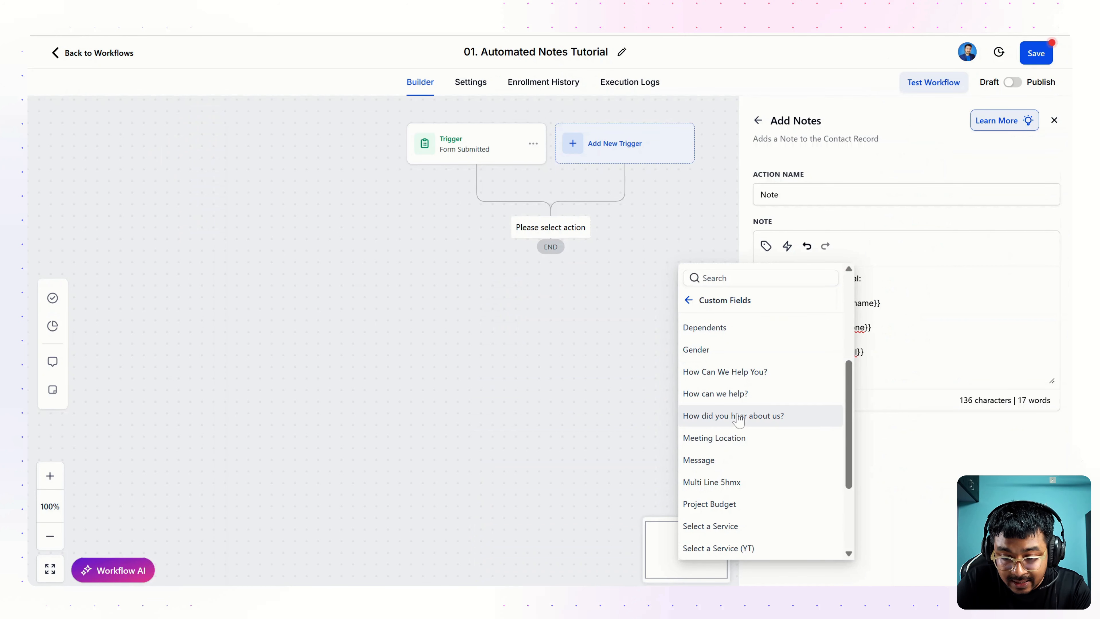
scroll(736, 416, down, 3)
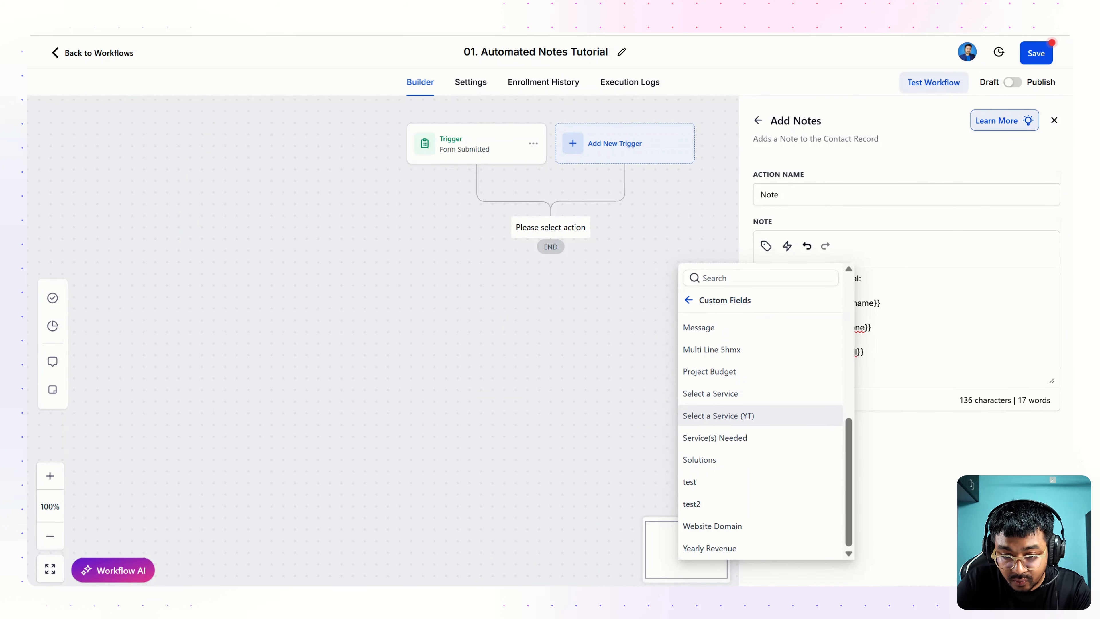
scroll(738, 419, up, 3)
scroll(738, 420, up, 2)
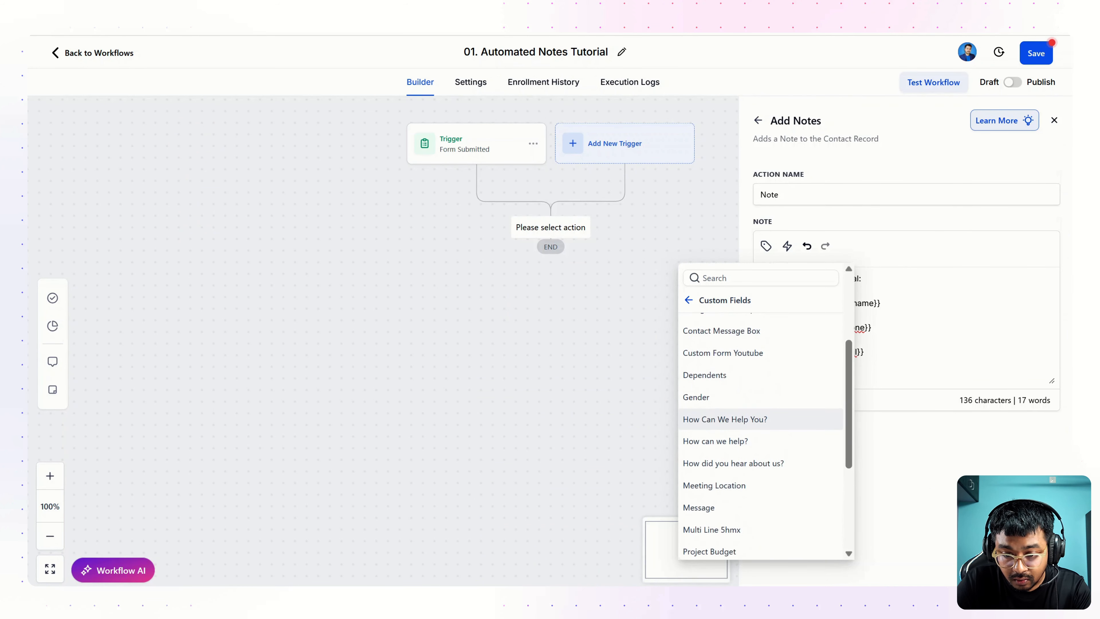
click(722, 360)
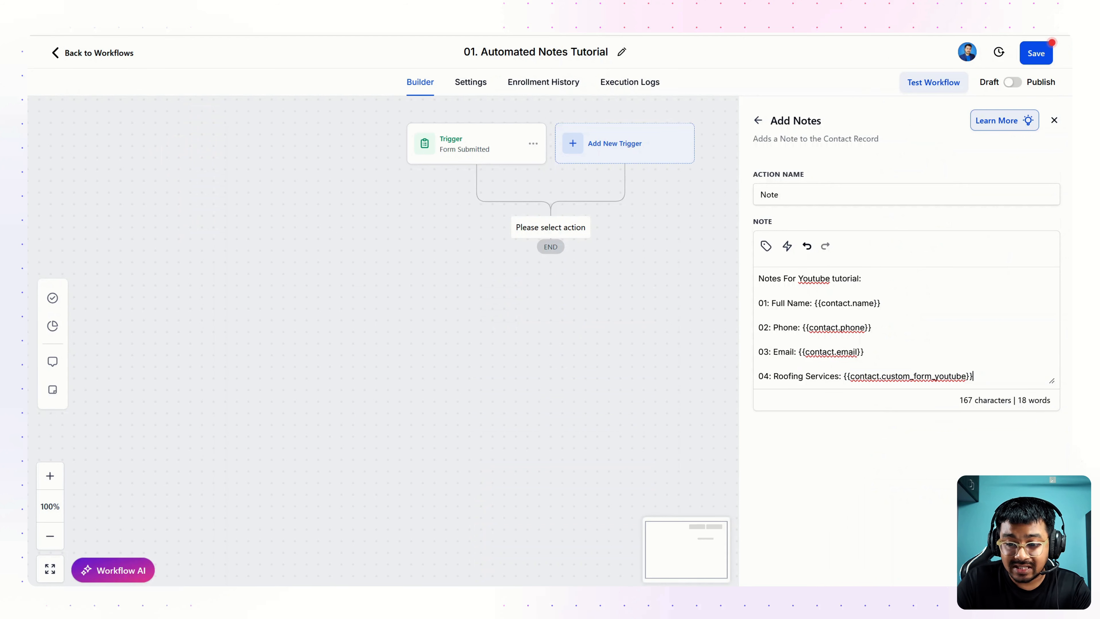
click(1028, 569)
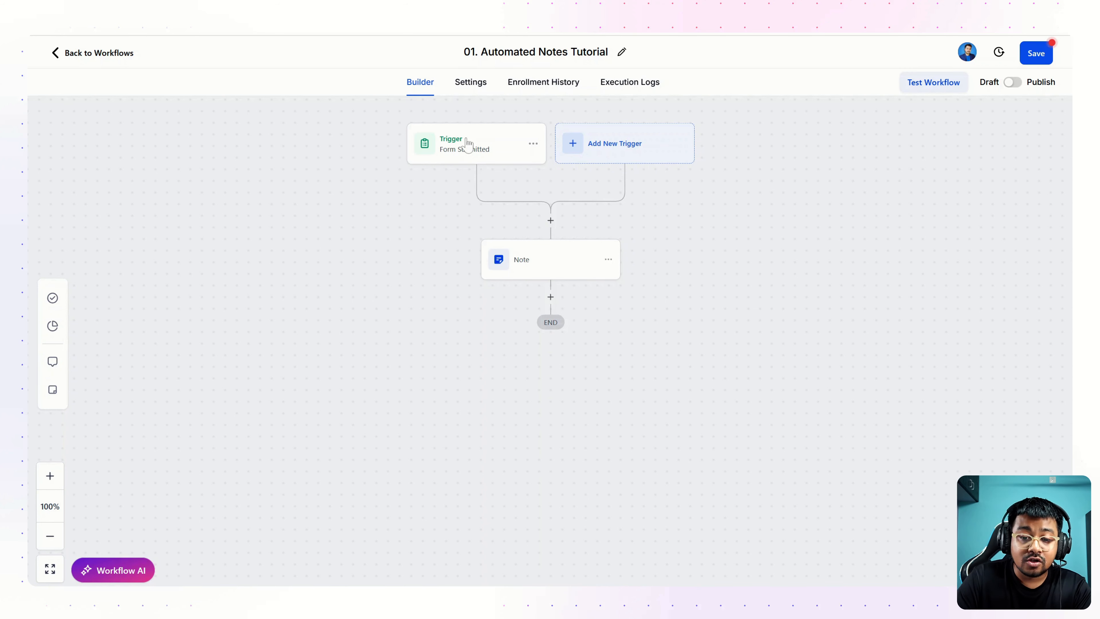
Step: Add a Create Opportunity action in YOUTUBE TUTORIAL PIPELINE with stage Lead
click(551, 297)
text(opp)
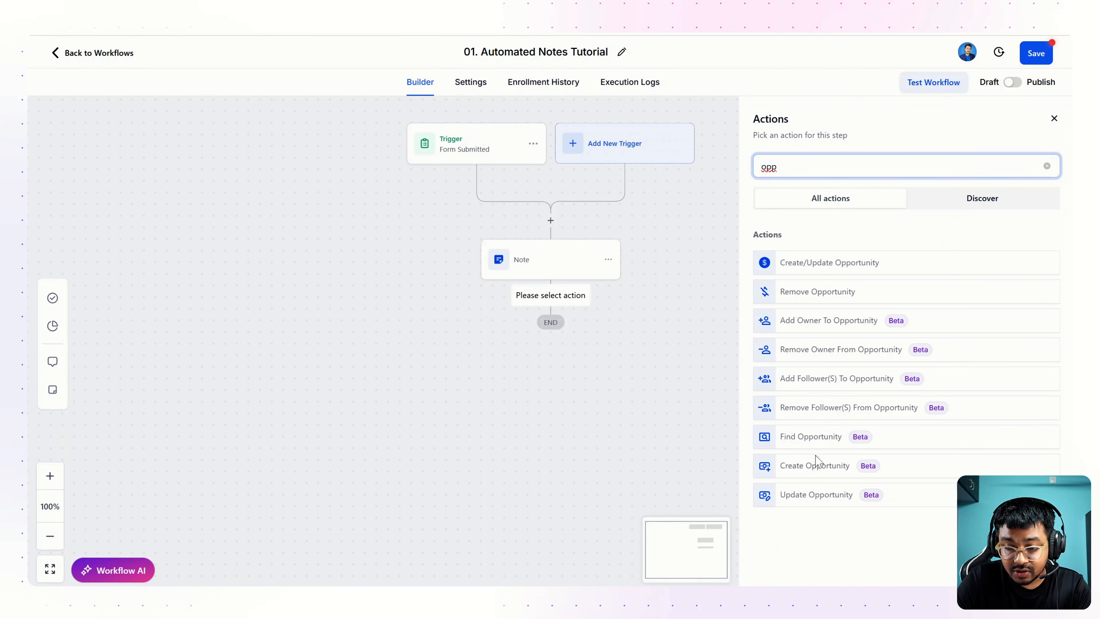
click(811, 465)
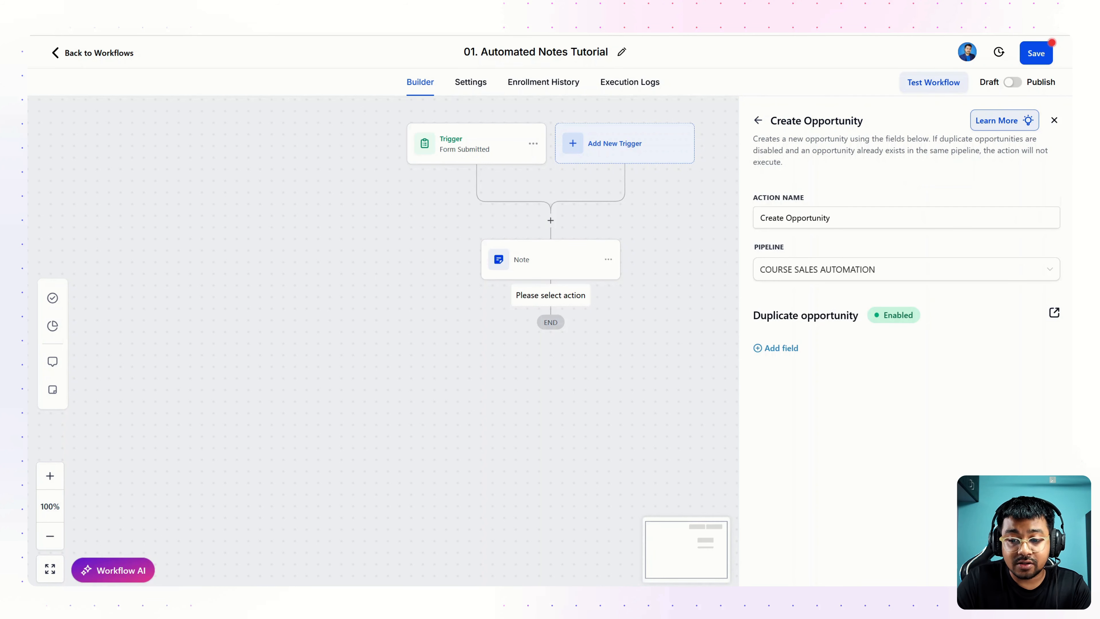
click(778, 348)
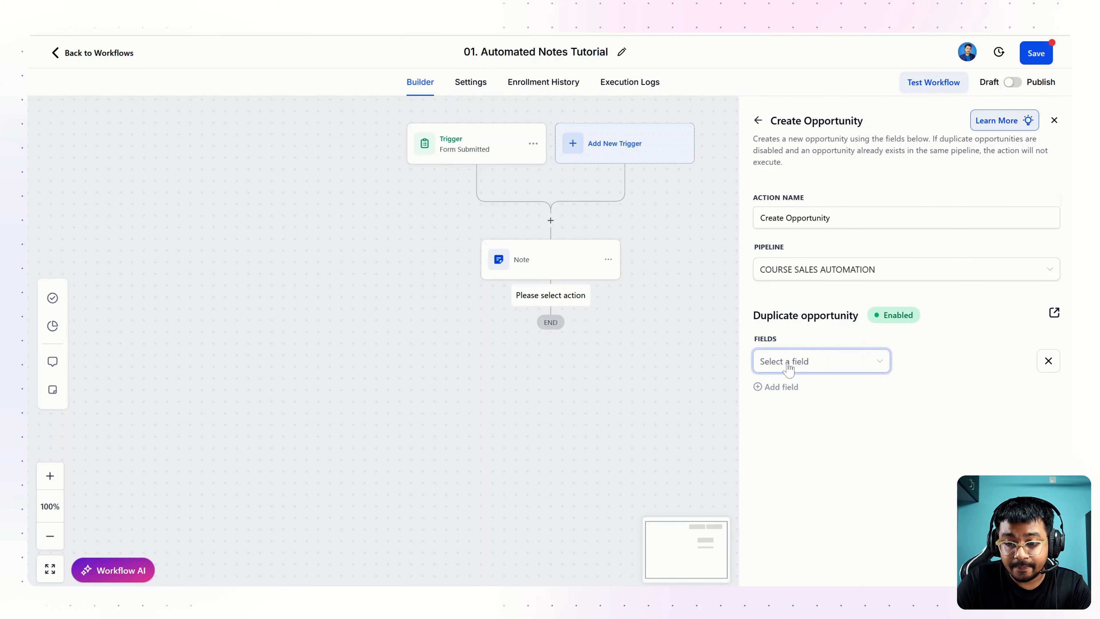
click(832, 278)
click(813, 316)
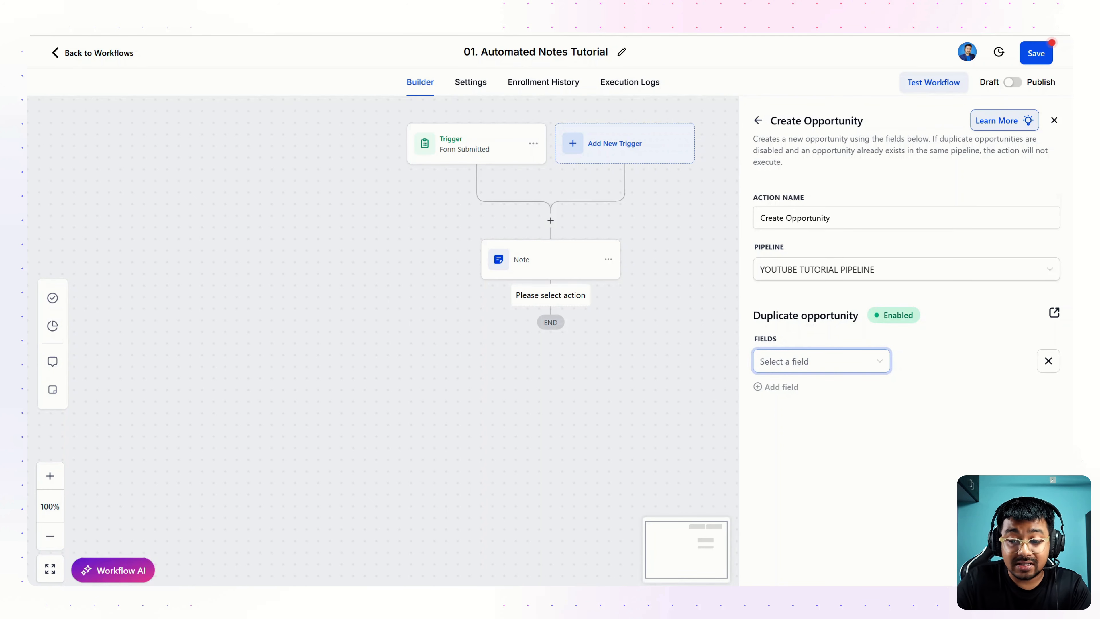
click(796, 369)
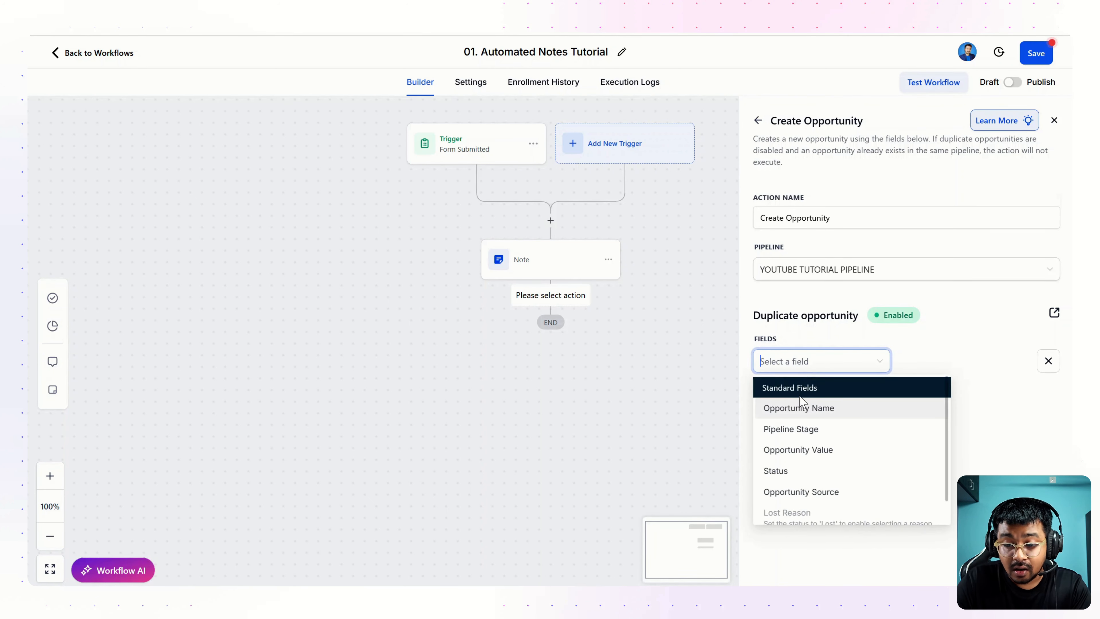
click(796, 433)
click(933, 362)
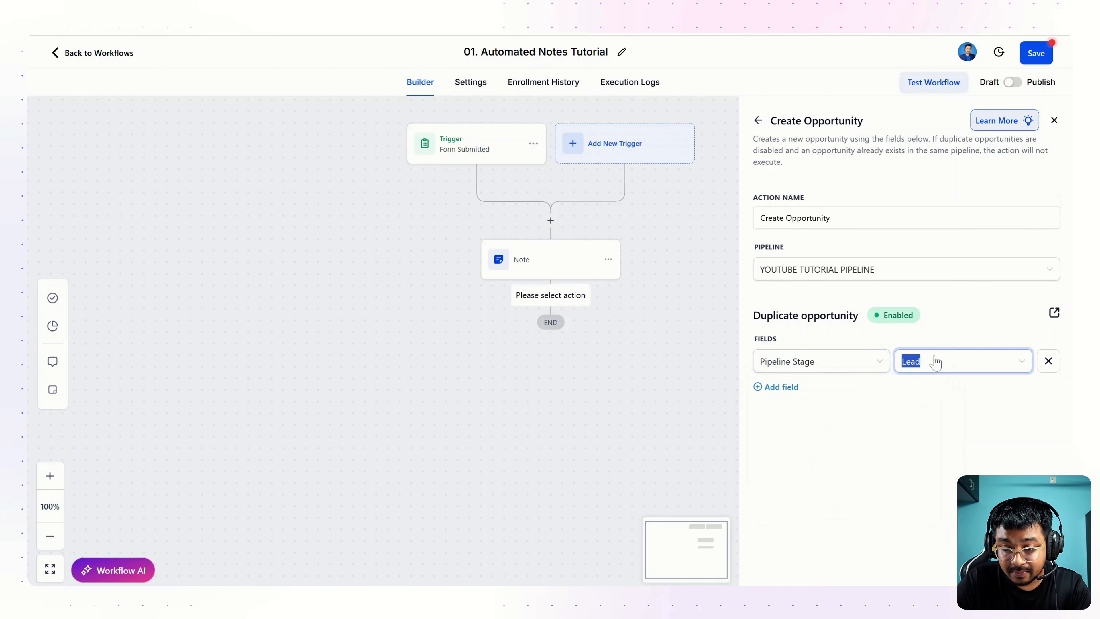
click(836, 398)
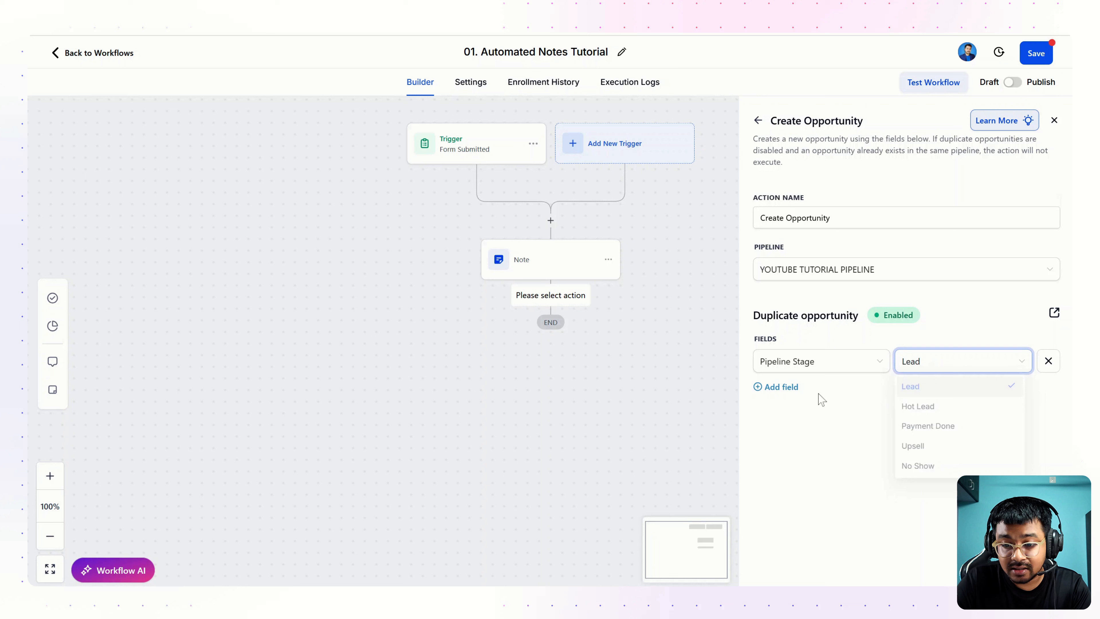
Step: Set the Opportunity Name field to the contact's {{contact.name}} placeholder
click(779, 387)
click(780, 398)
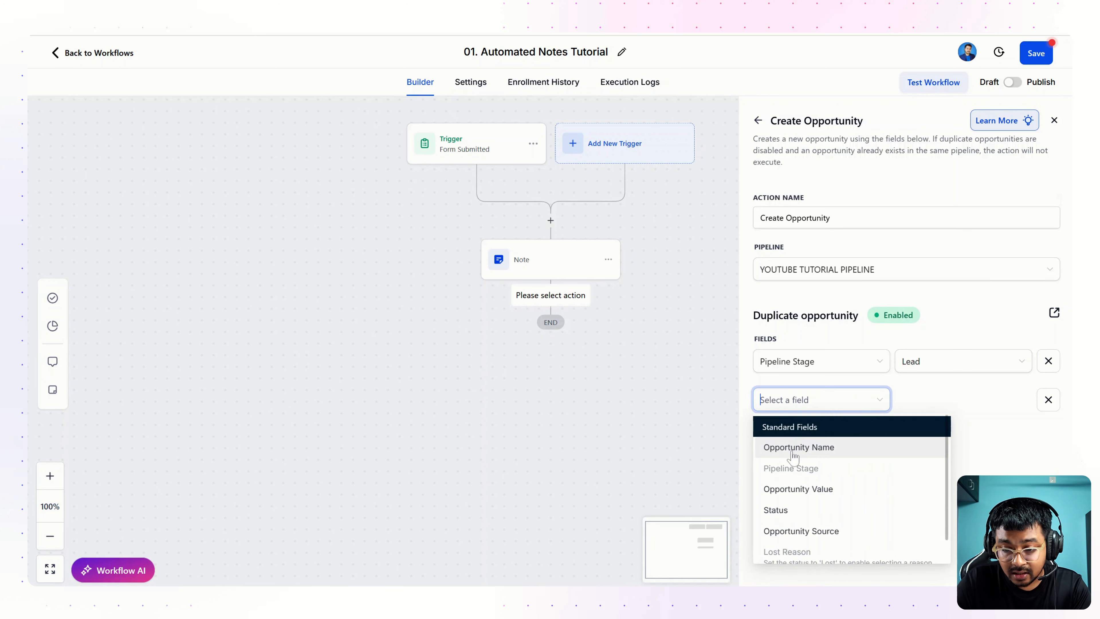
click(793, 450)
click(996, 401)
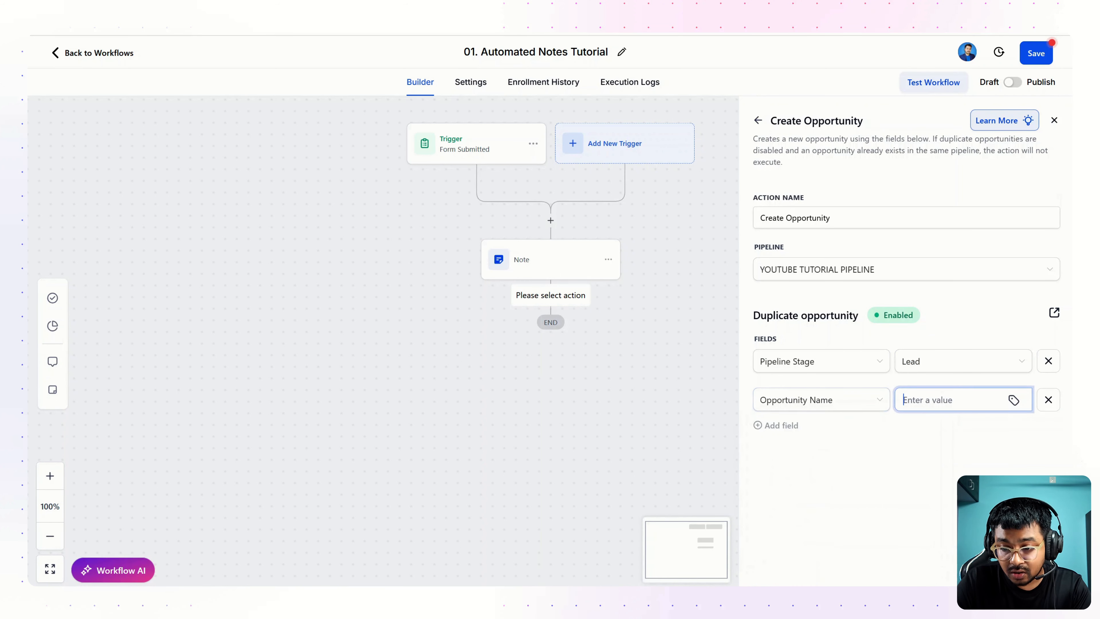
click(1014, 400)
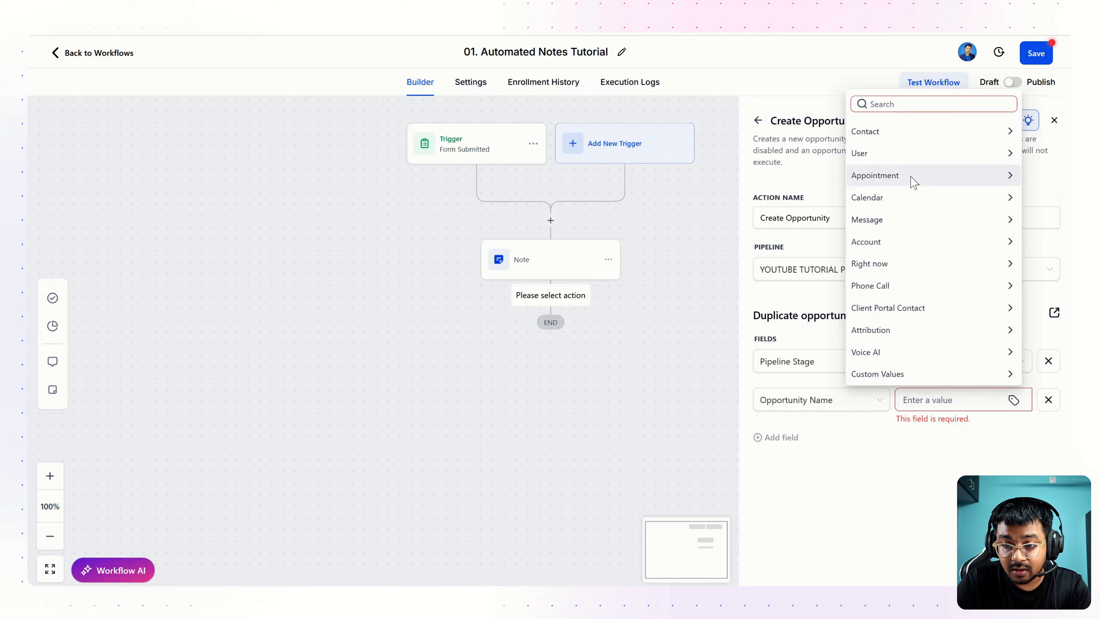
click(887, 130)
click(875, 151)
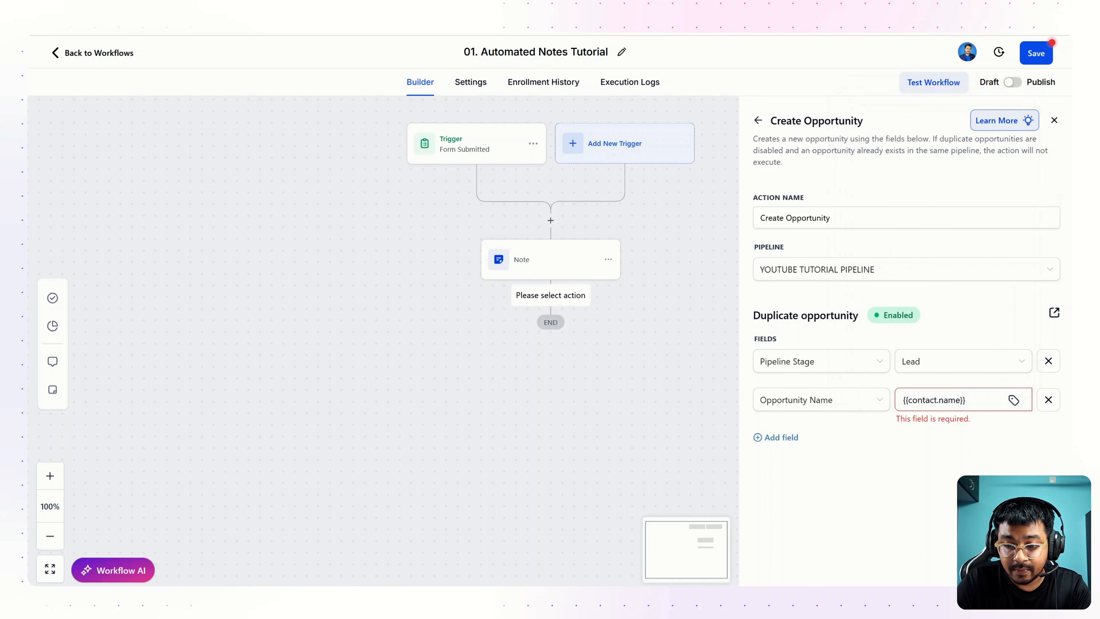
Step: Add an Opportunity Source field set to 'Youtube' and finish the step
click(782, 427)
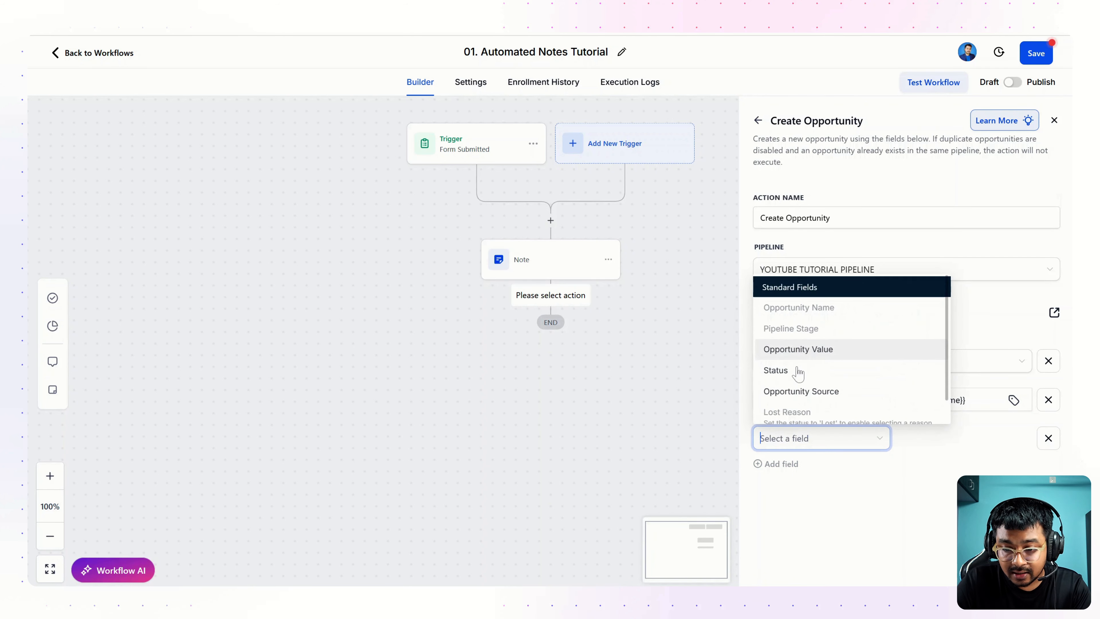
scroll(791, 394, down, 1)
scroll(790, 394, up, 1)
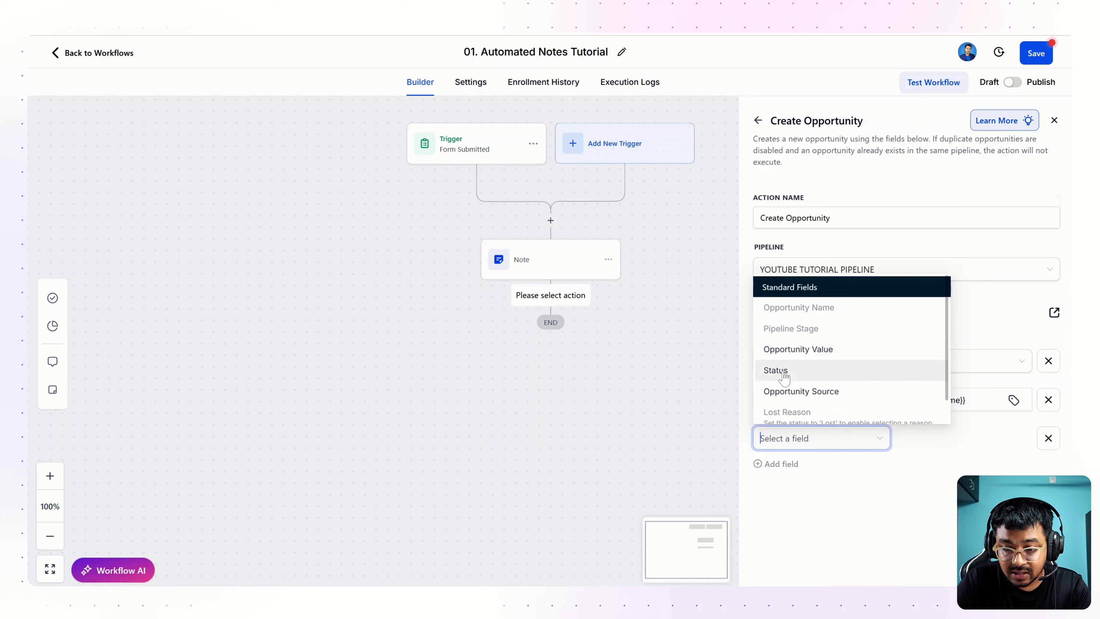
click(791, 392)
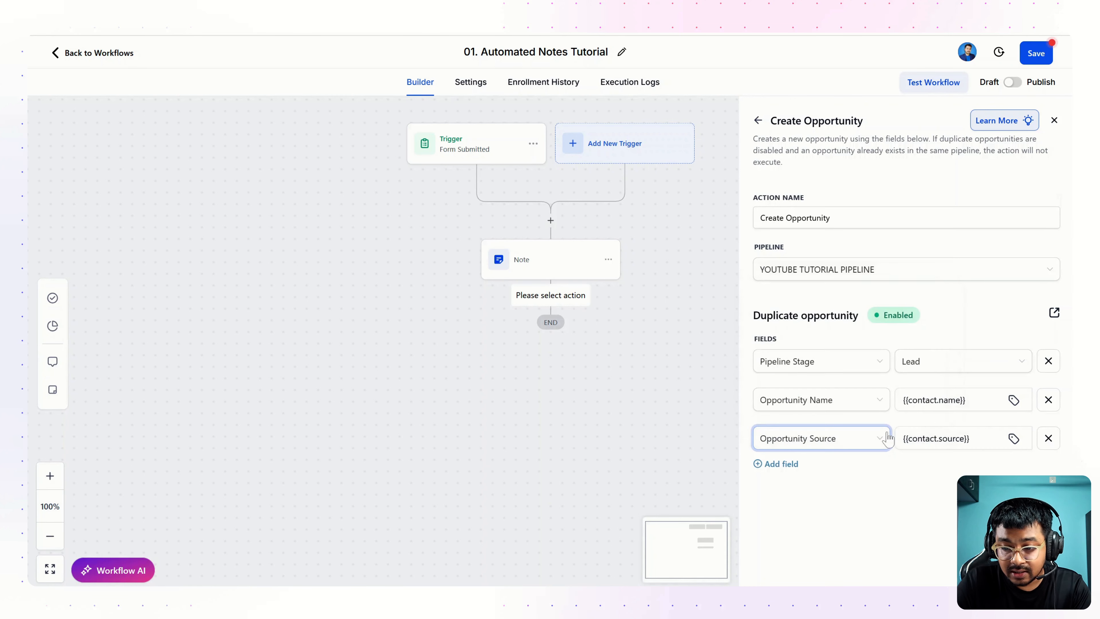
text(You)
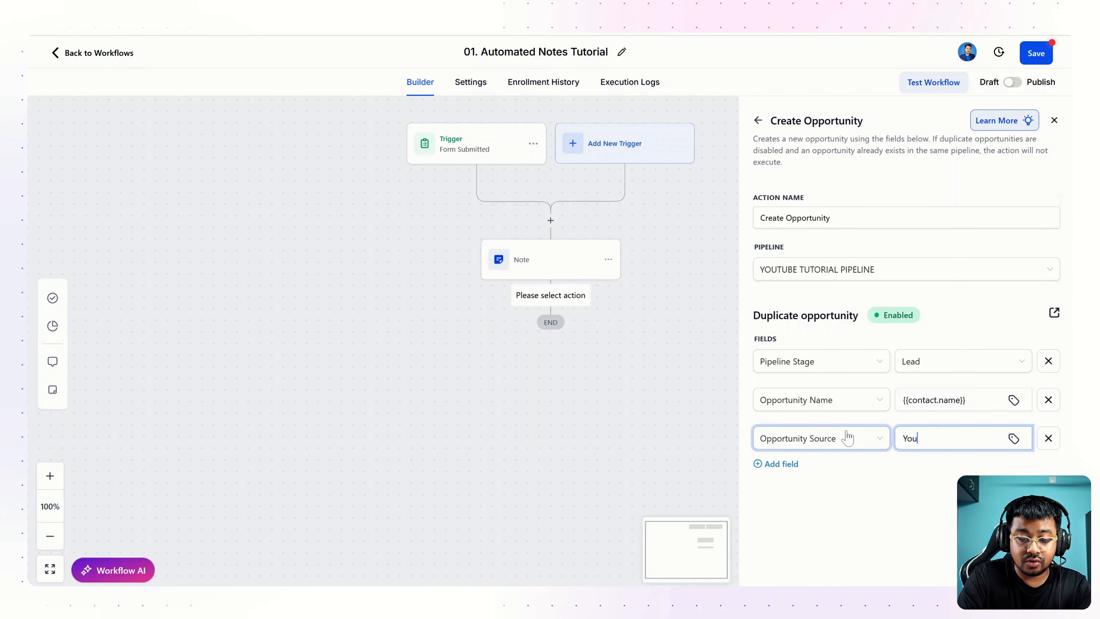
text(tube)
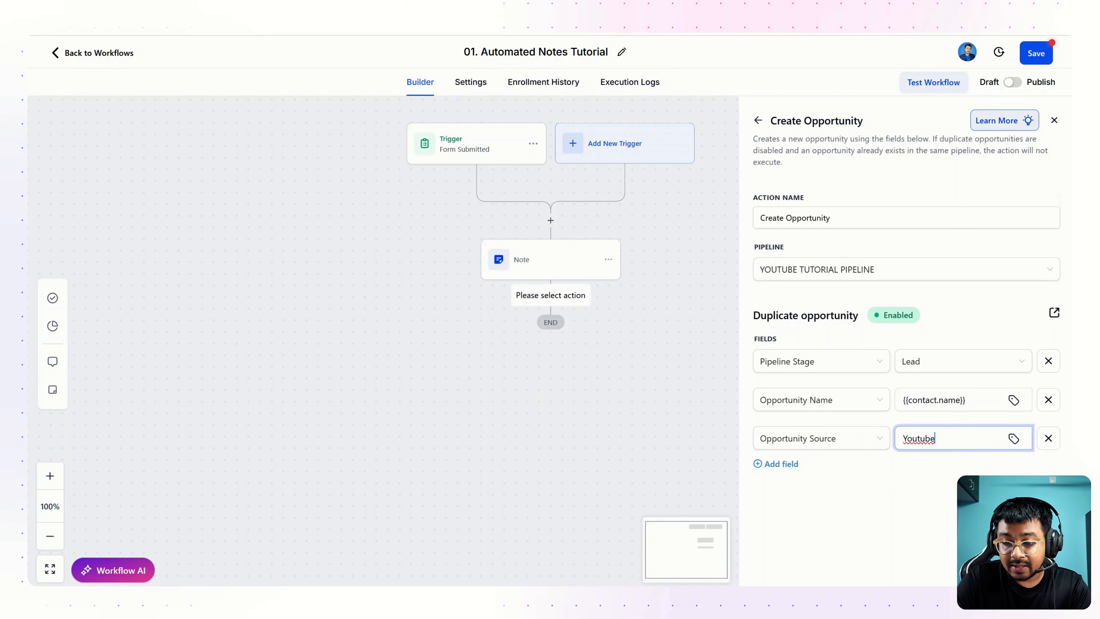
click(1027, 566)
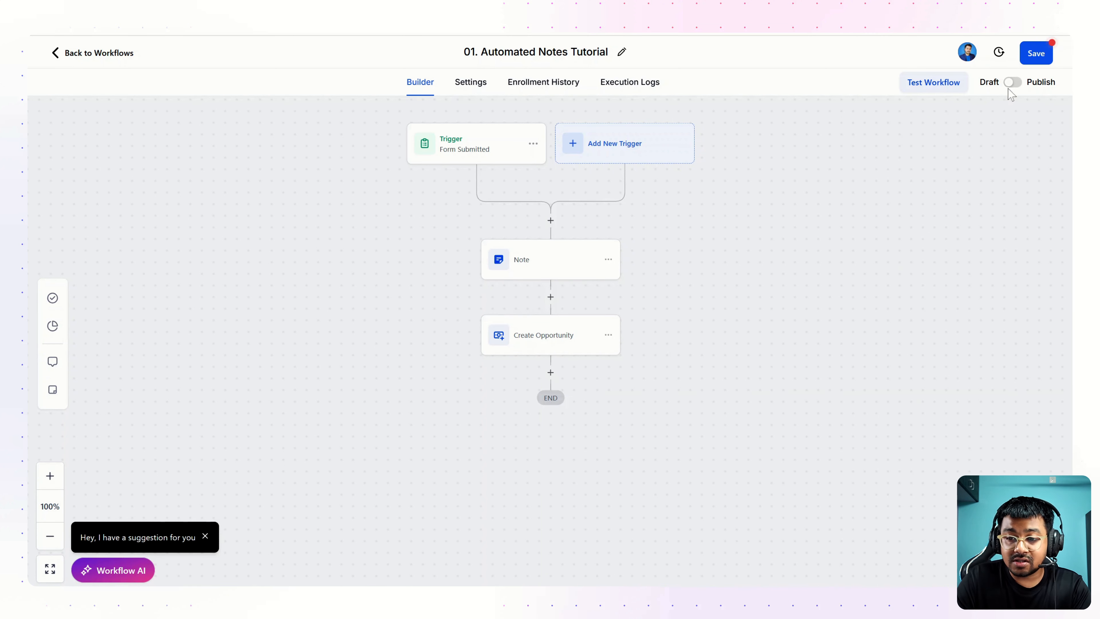
Step: Publish and save the workflow, then preview the Book A Free Call form
click(1012, 85)
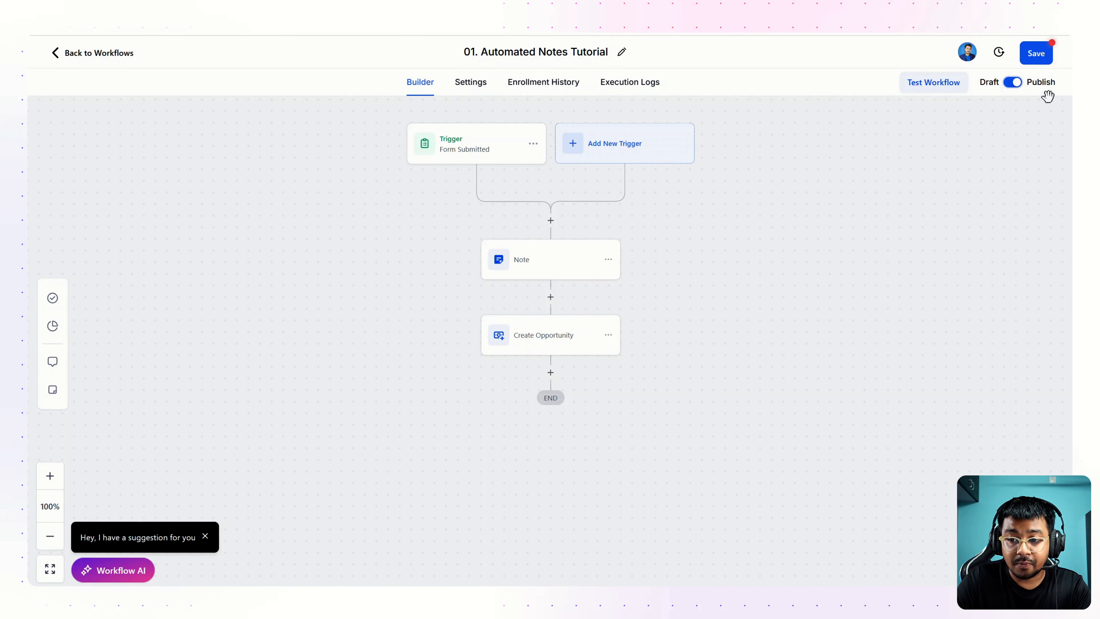
click(1035, 62)
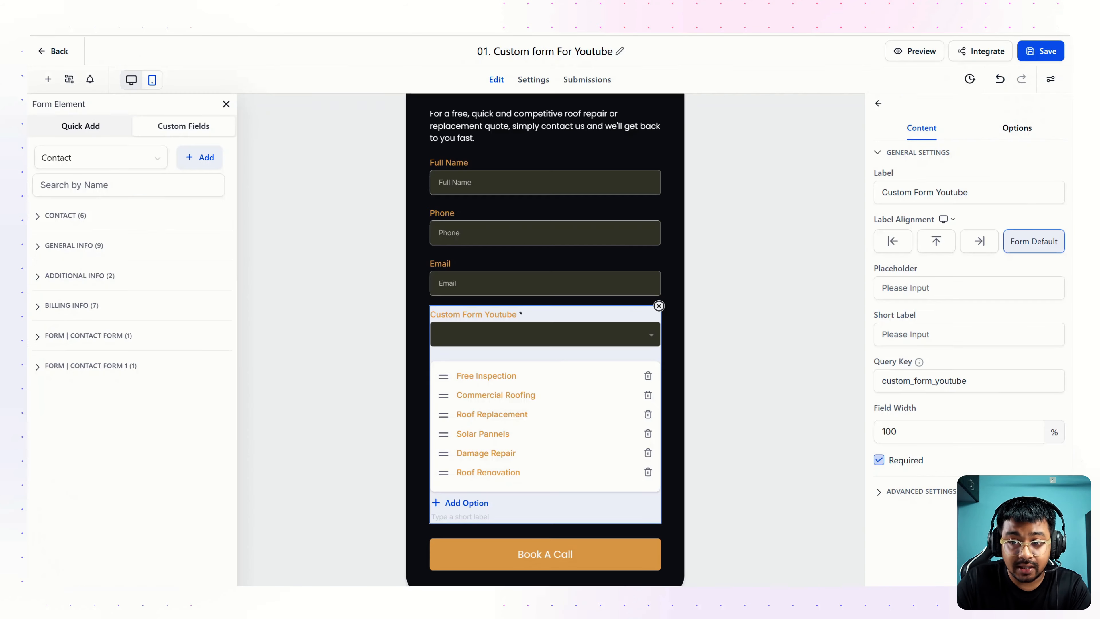
click(925, 51)
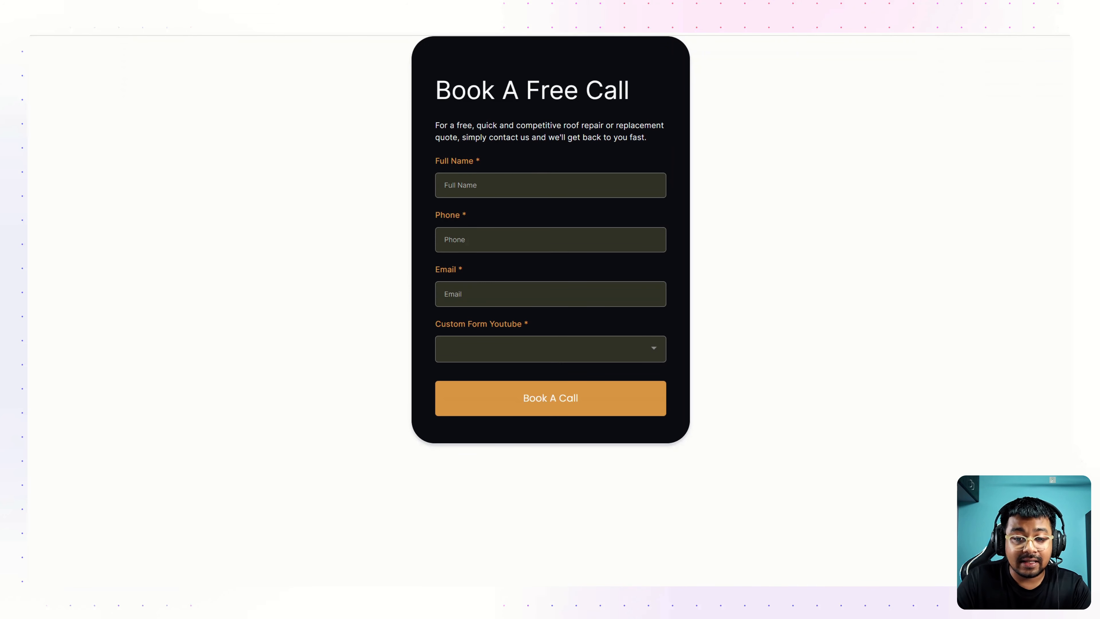
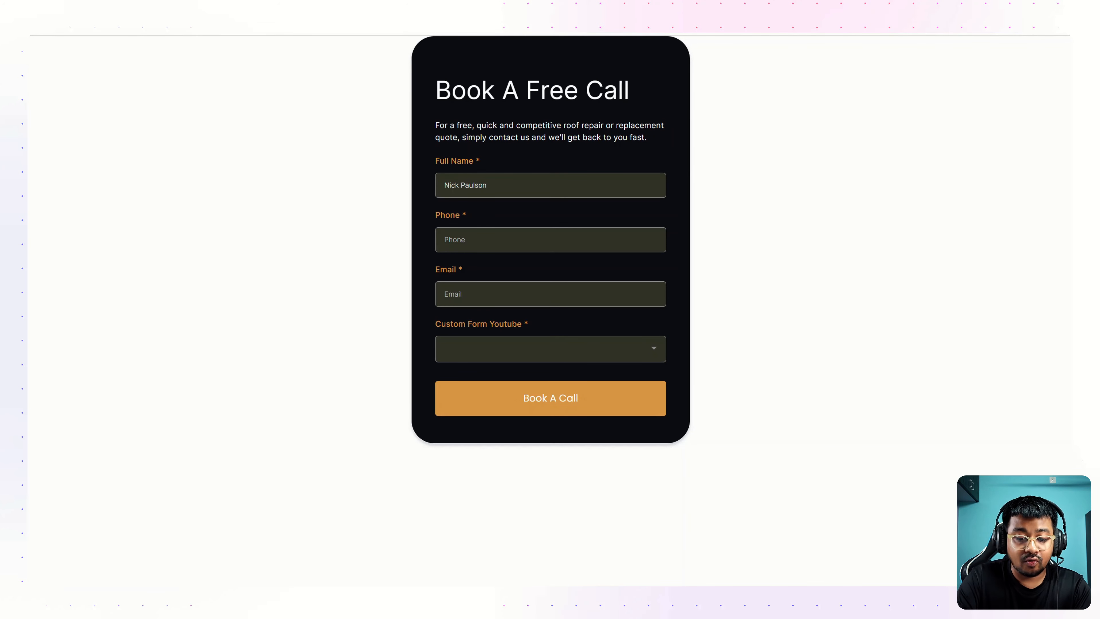
Step: Submit the form with a test contact's name, phone and e-mail, choosing Commercial Roofing
key(Tab)
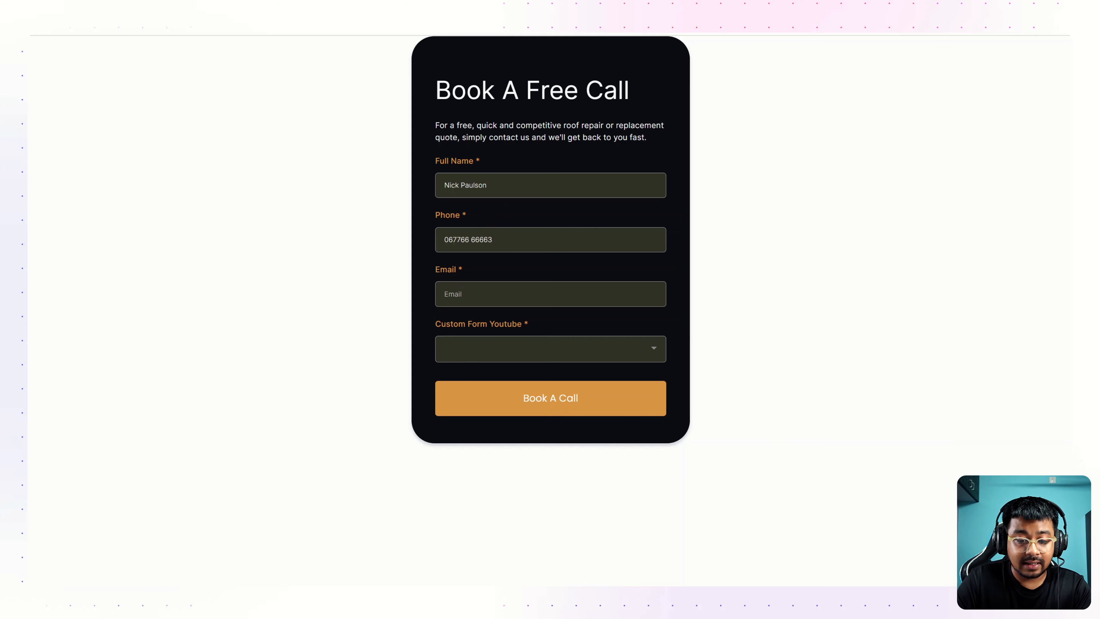
key(Tab)
text(g)
key(BackSpace)
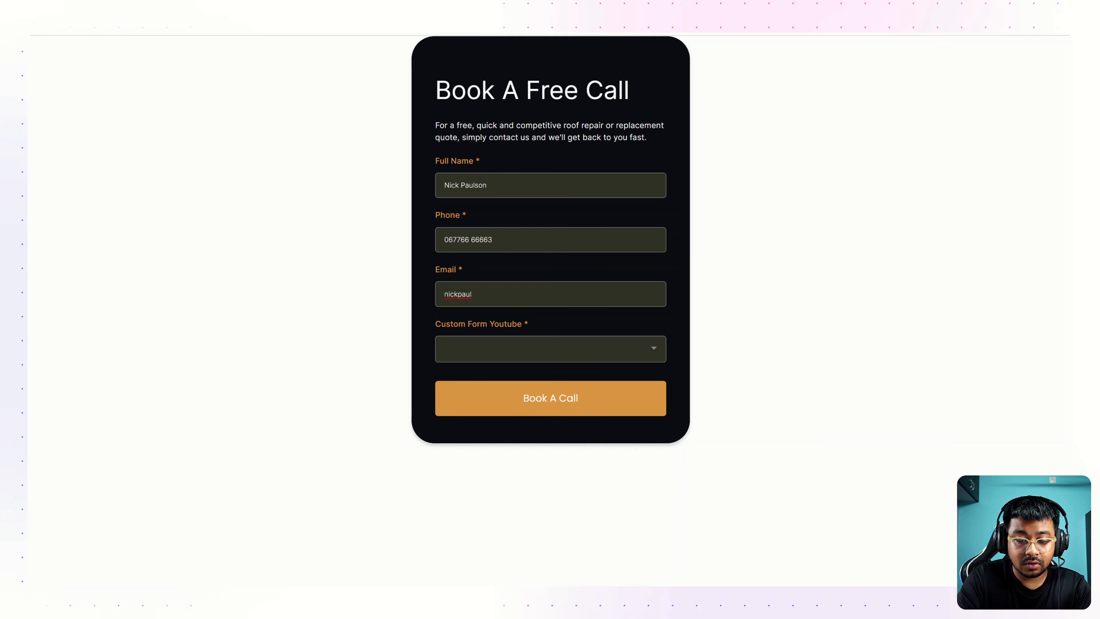
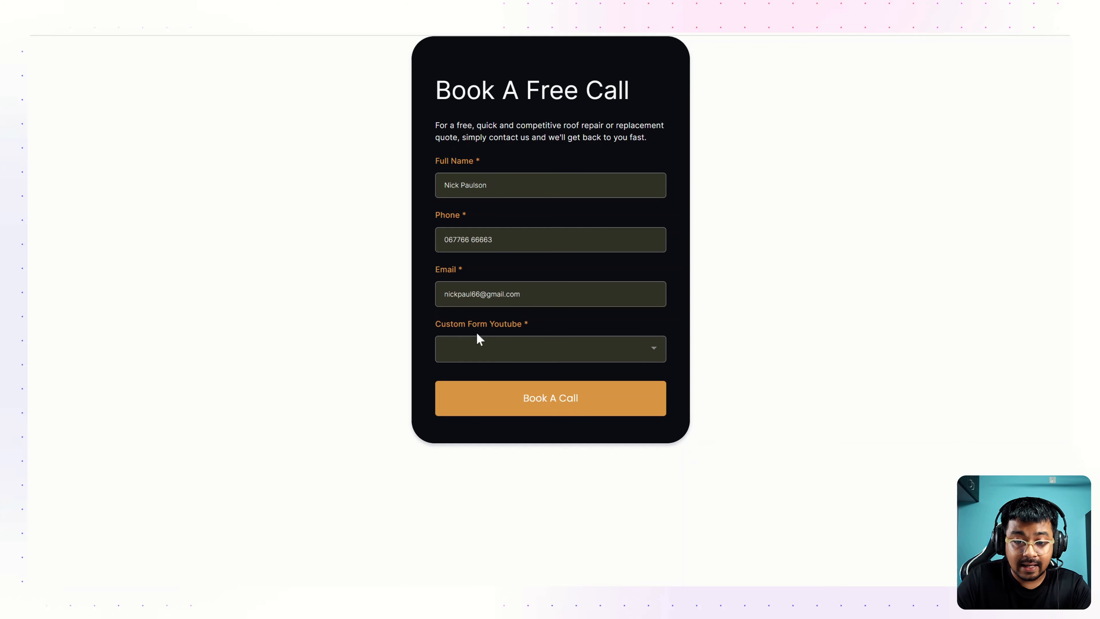
click(554, 354)
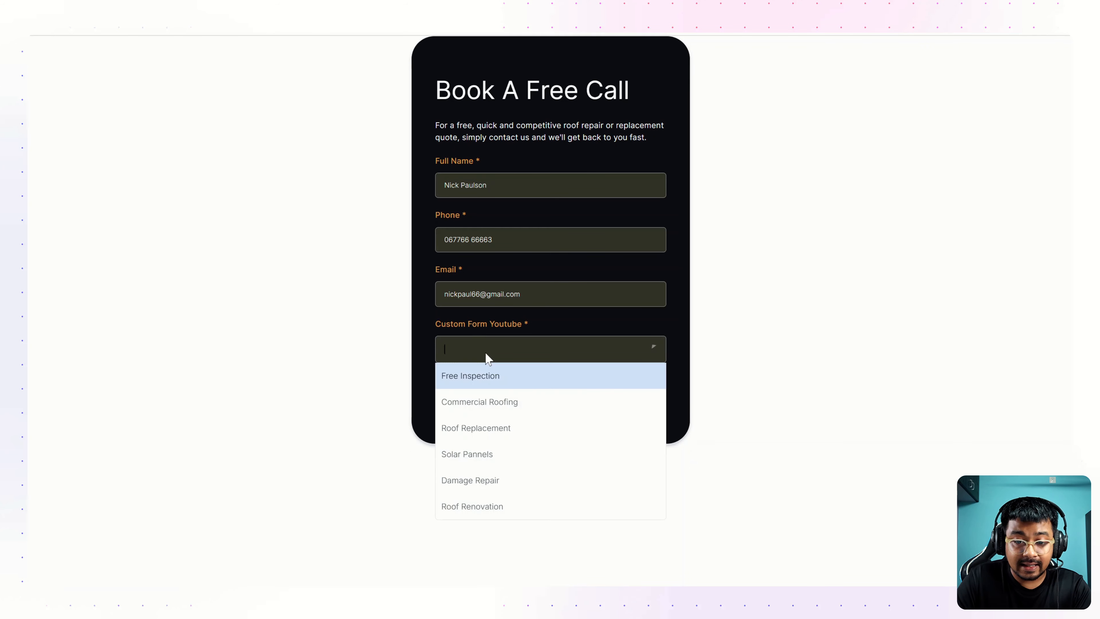
click(495, 403)
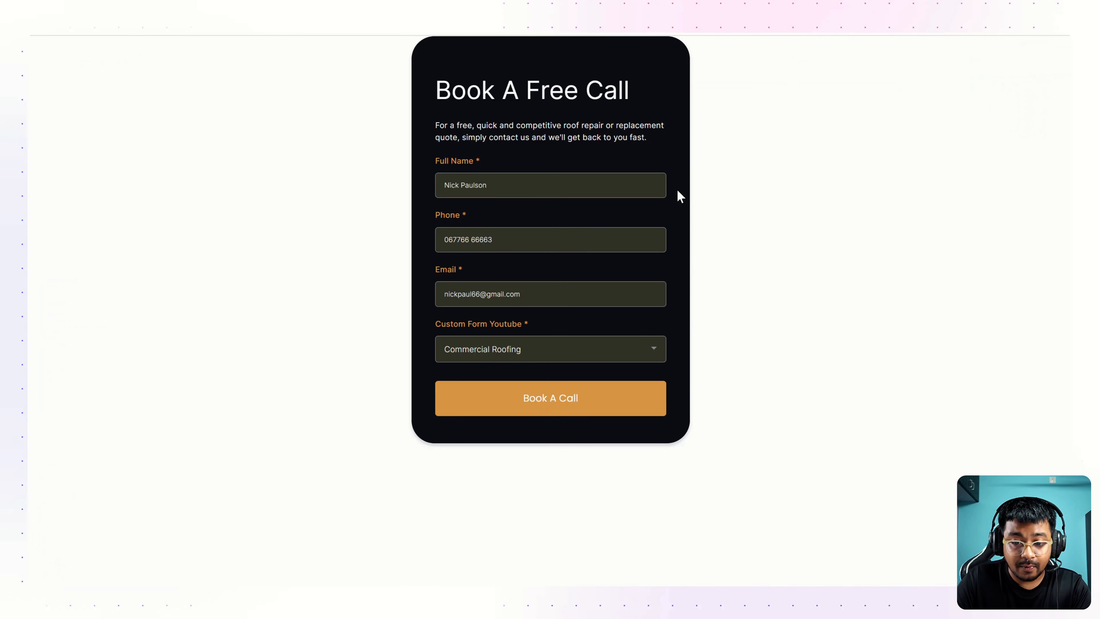
click(555, 398)
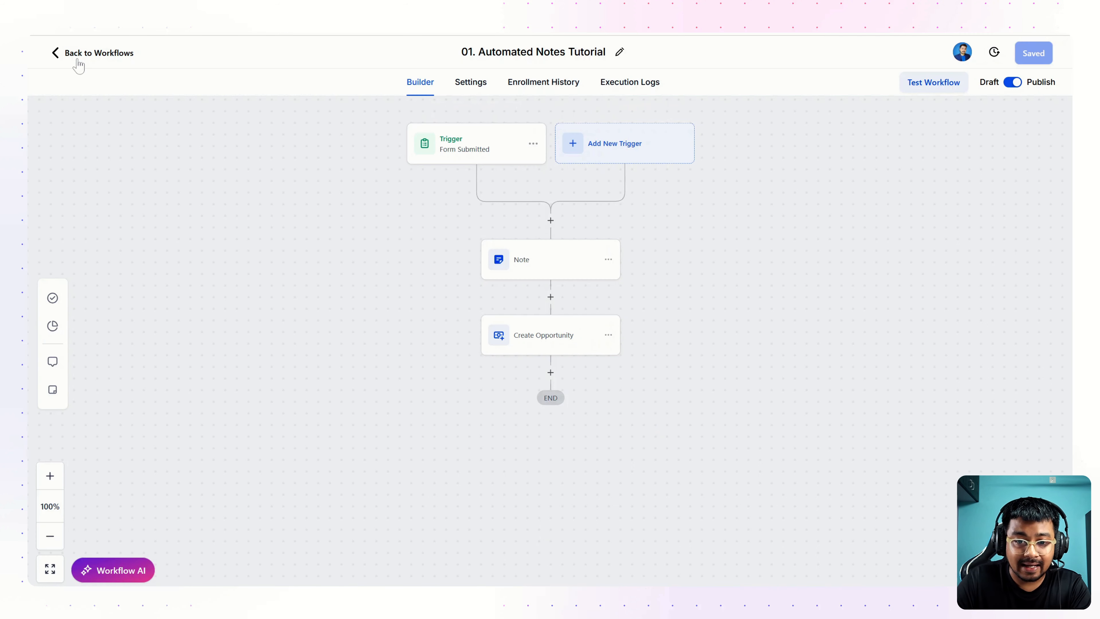
Step: Review the execution logs, then view the new Lead opportunity on the Opportunities board
click(615, 85)
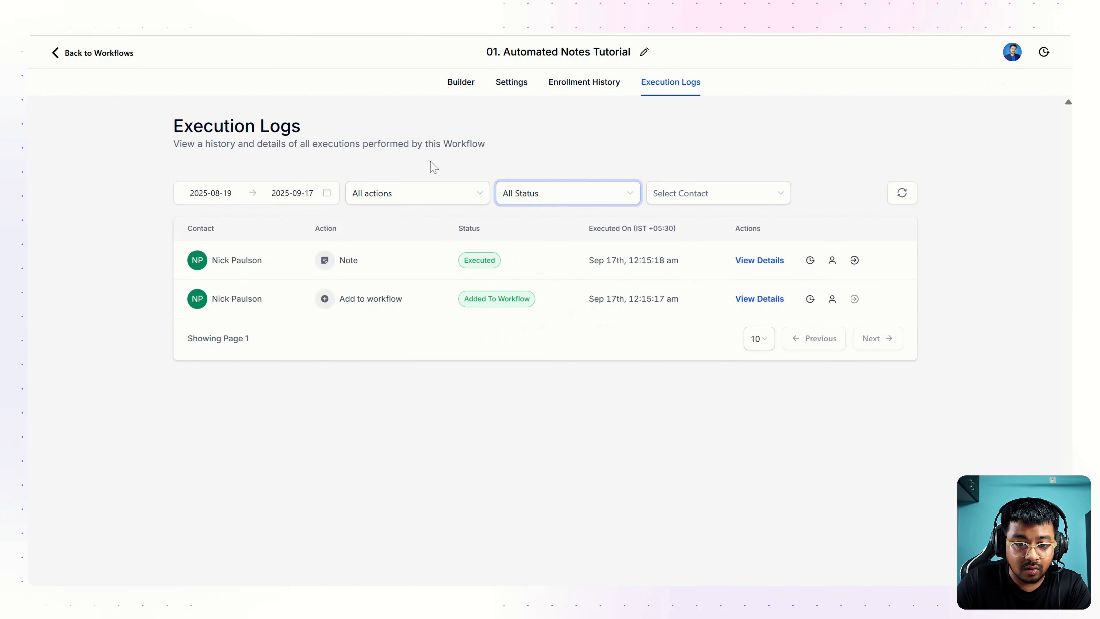
mouse_move(223, 311)
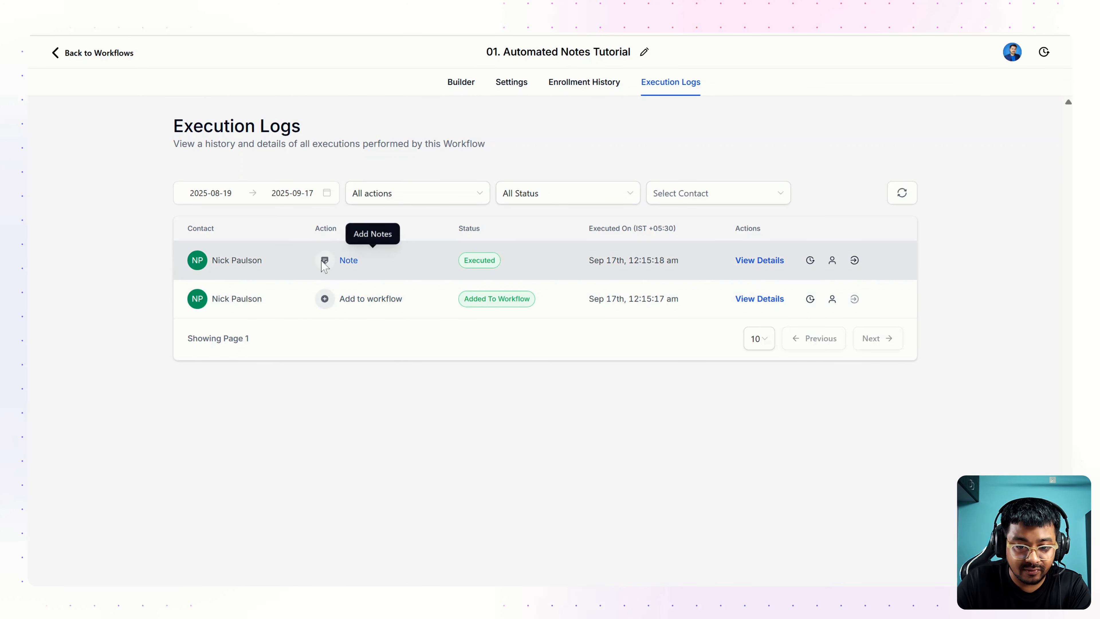
click(461, 85)
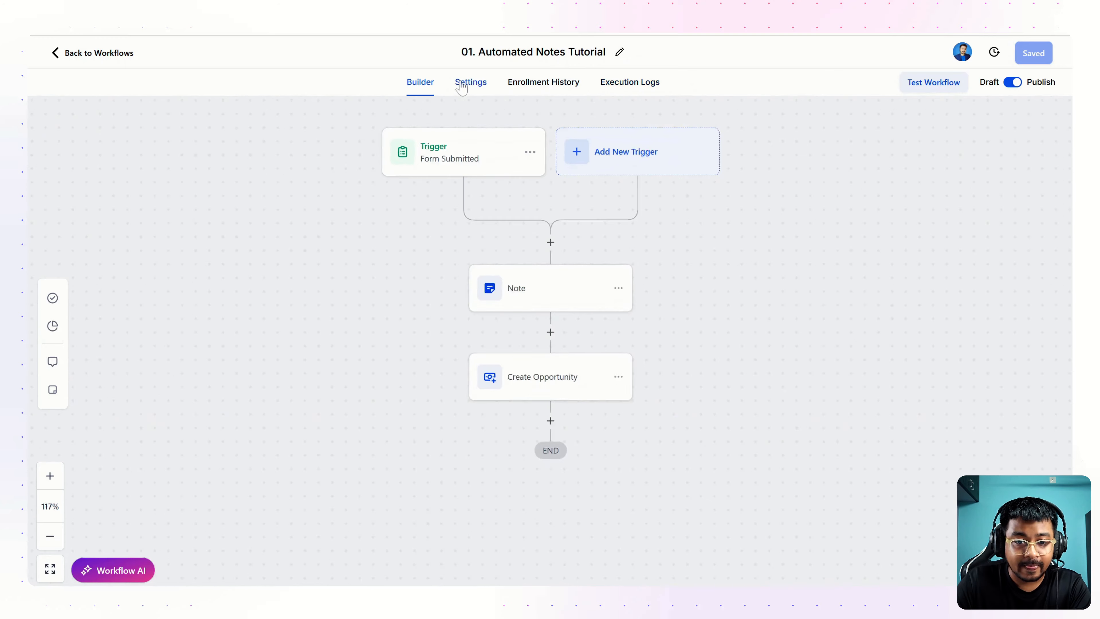
click(89, 53)
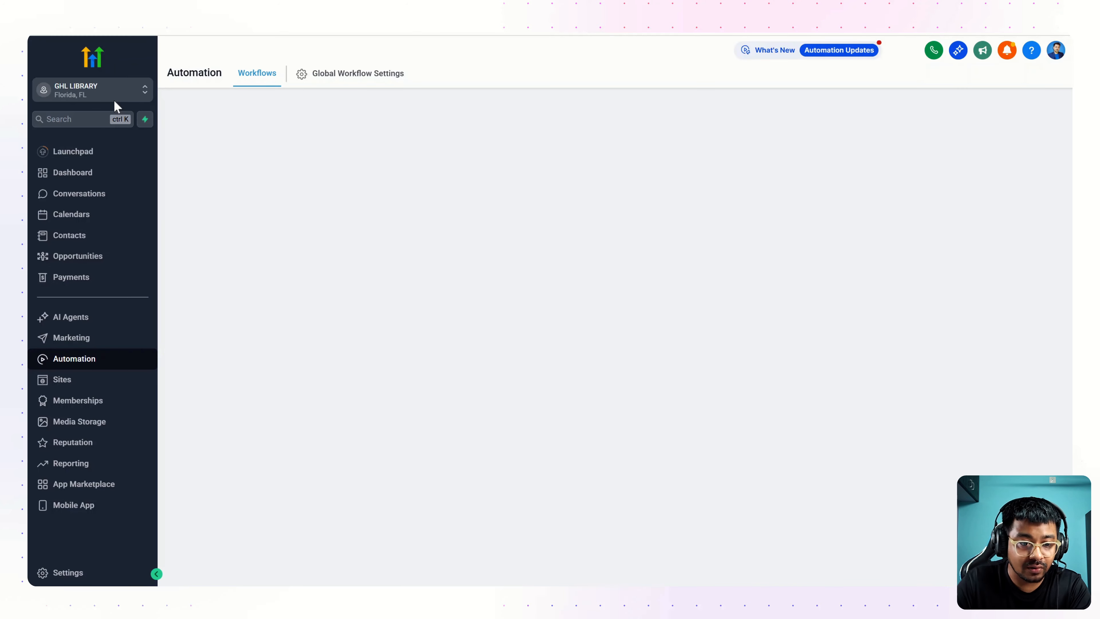
click(82, 261)
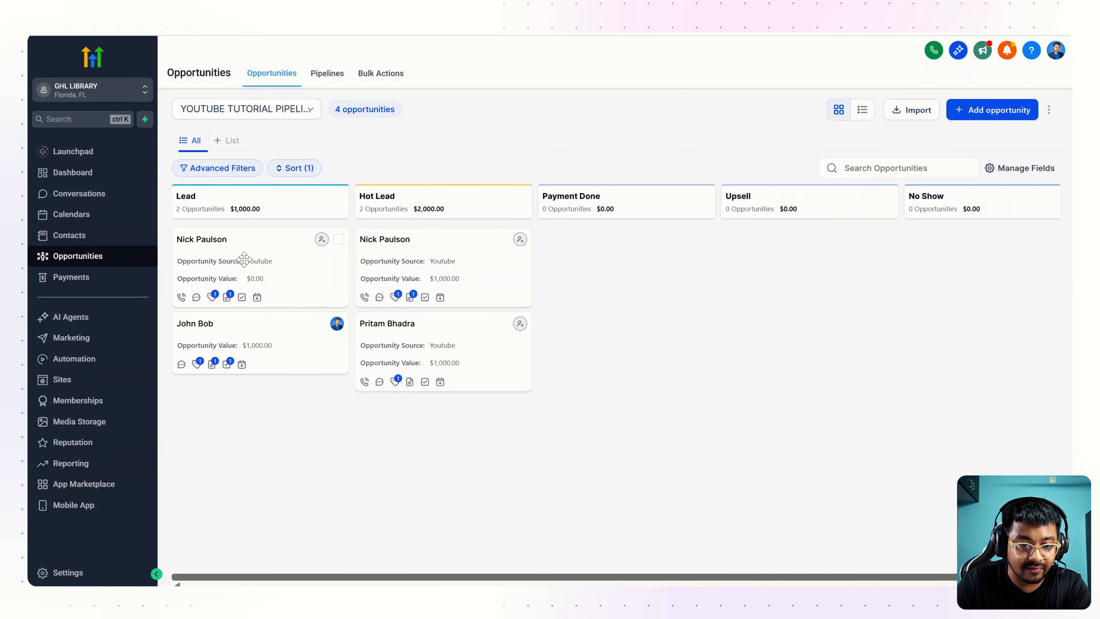
mouse_move(227, 298)
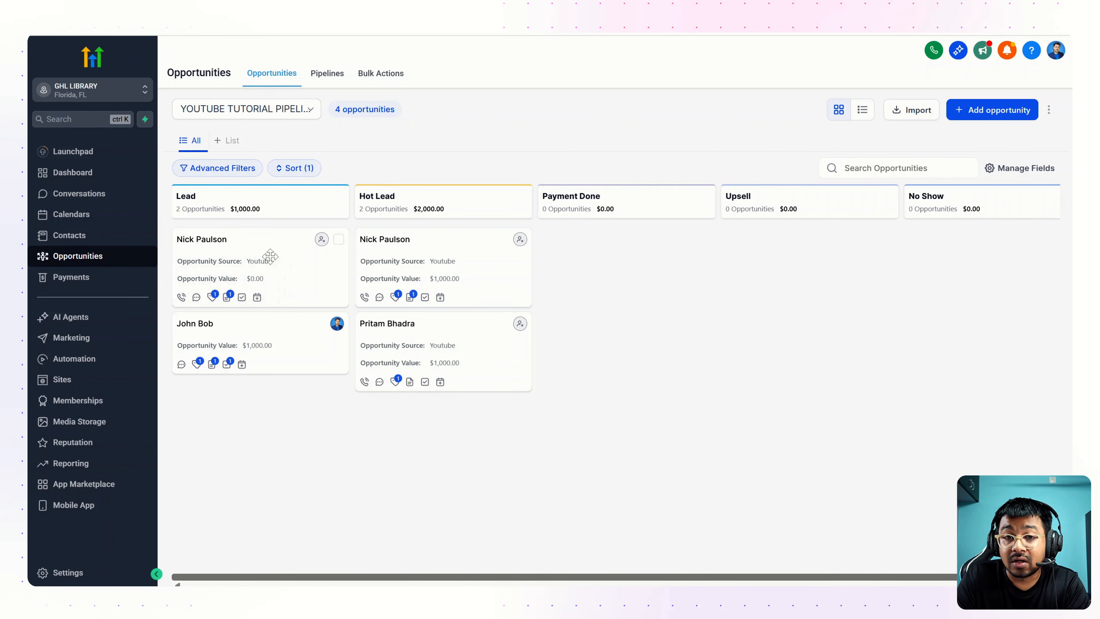
Step: Open the Lead-column opportunity's Notes and highlight the automated note with the Commercial Roofing form details
click(253, 258)
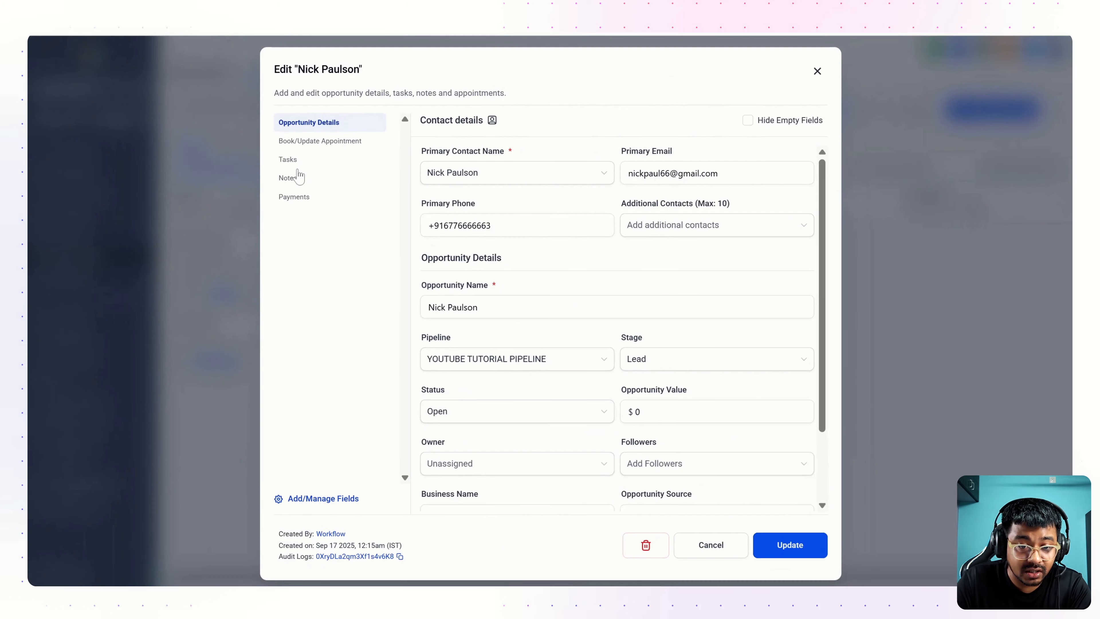
click(290, 180)
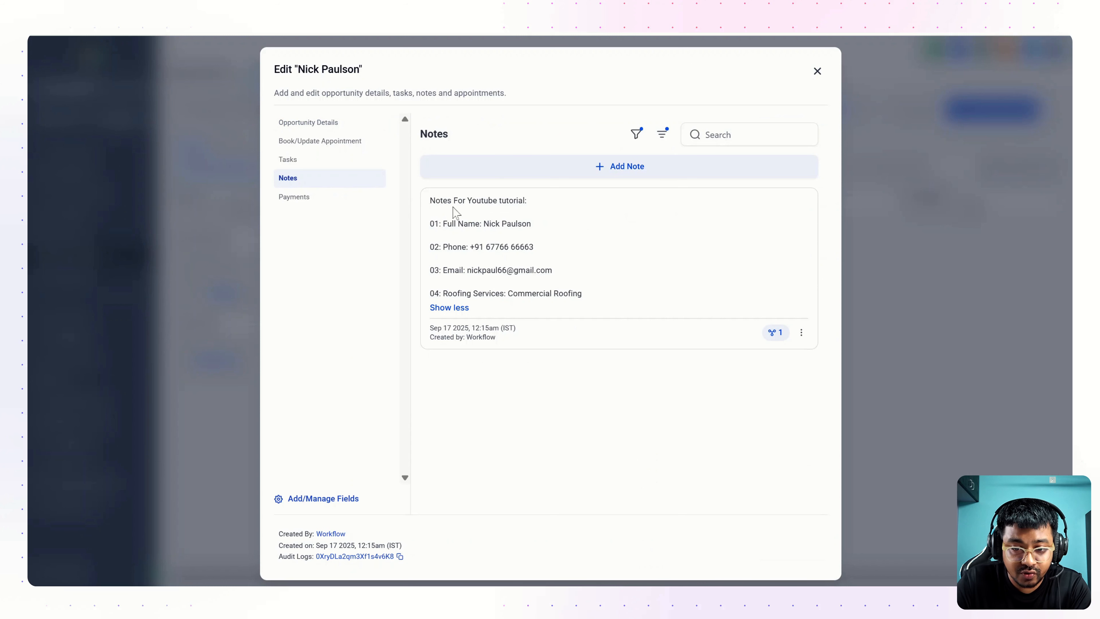
drag(430, 200, 592, 295)
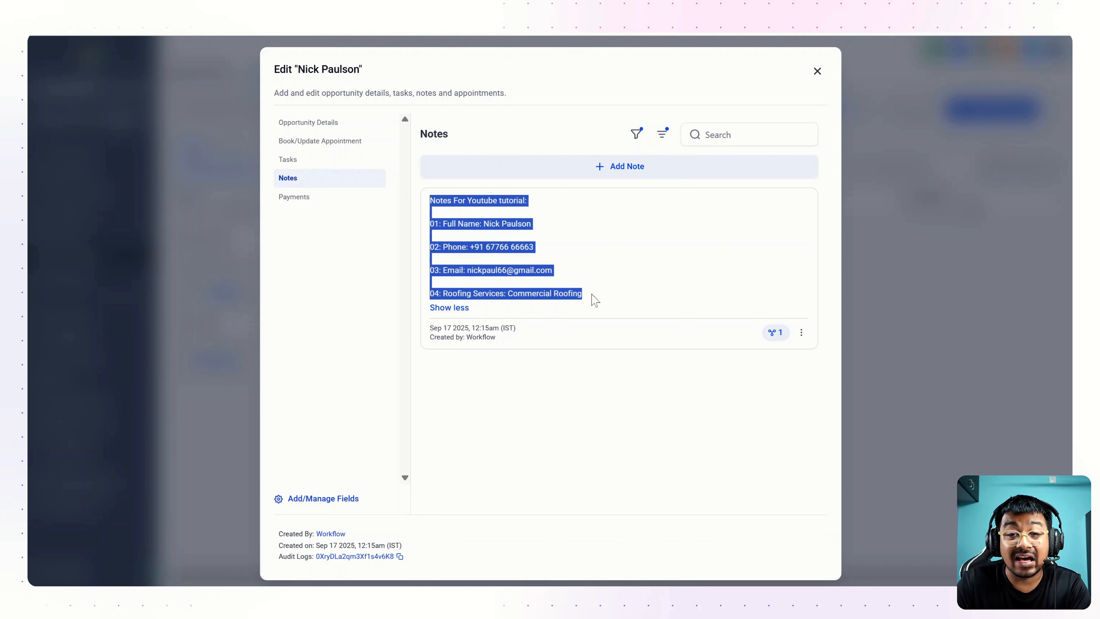